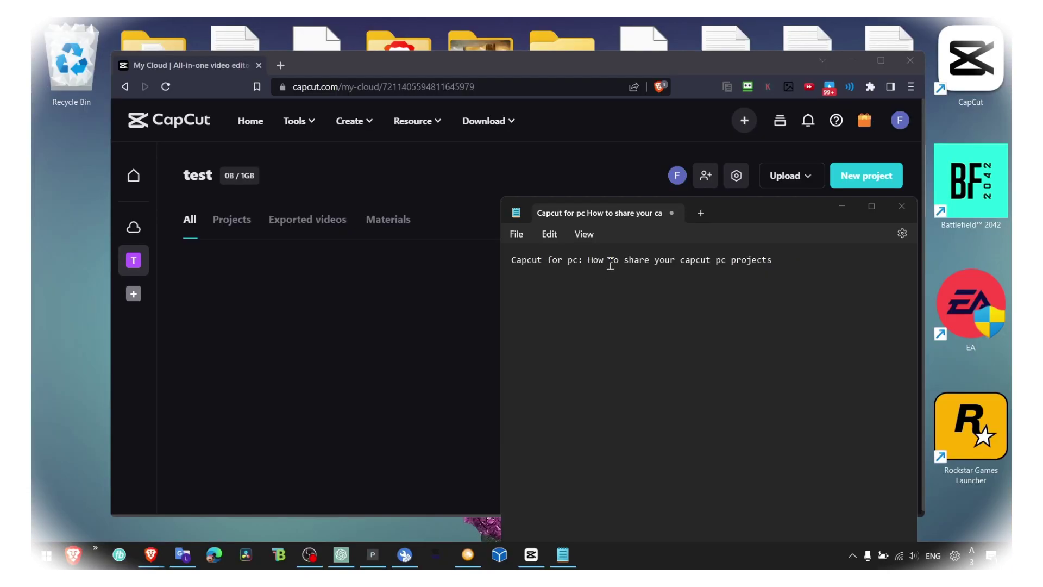
Minimize Notepad and bring the CapCut desktop editor with project 0317 to the front
left_click(833, 208)
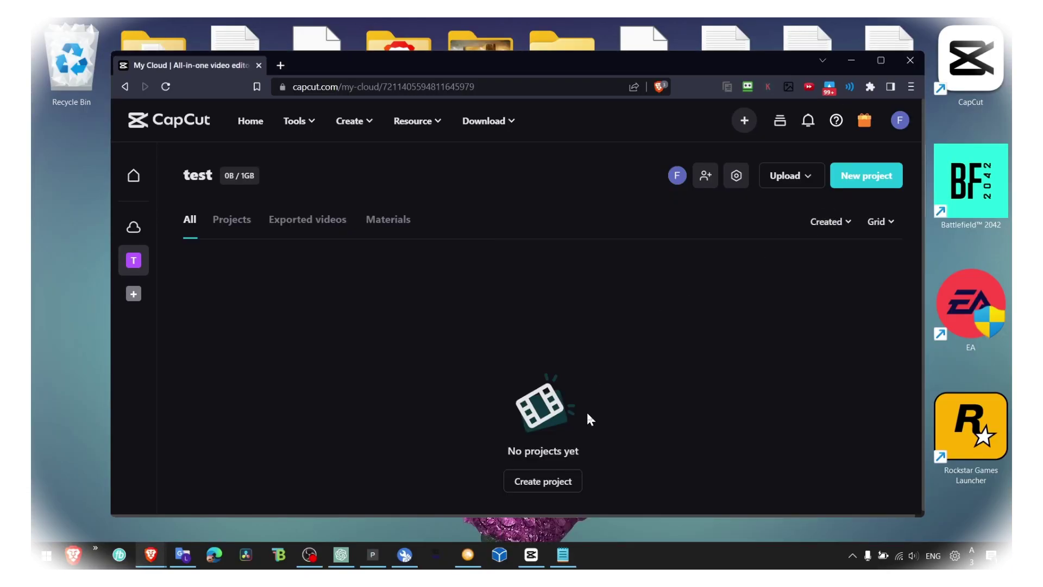
left_click(532, 554)
Restore the desktop editor to a smaller window and move it up so the full timeline shows
left_click_drag(347, 28, 455, 120)
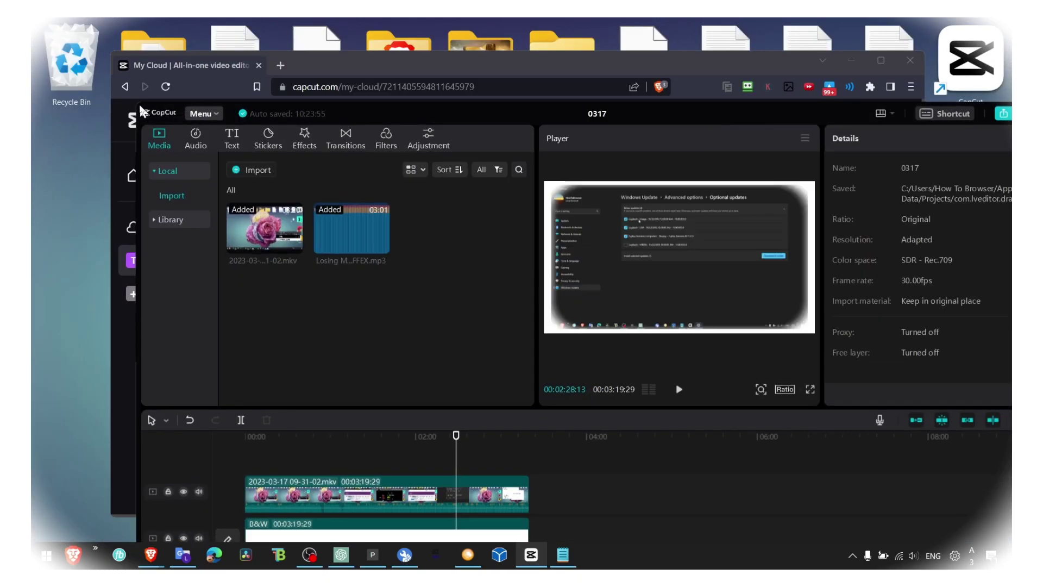
left_click_drag(139, 102, 308, 189)
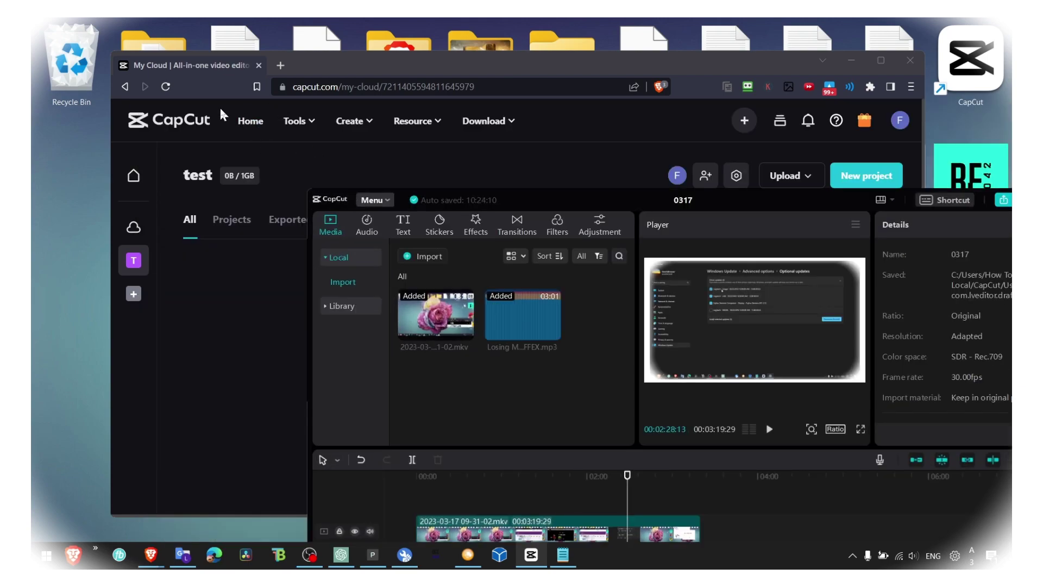
left_click_drag(549, 199, 381, 82)
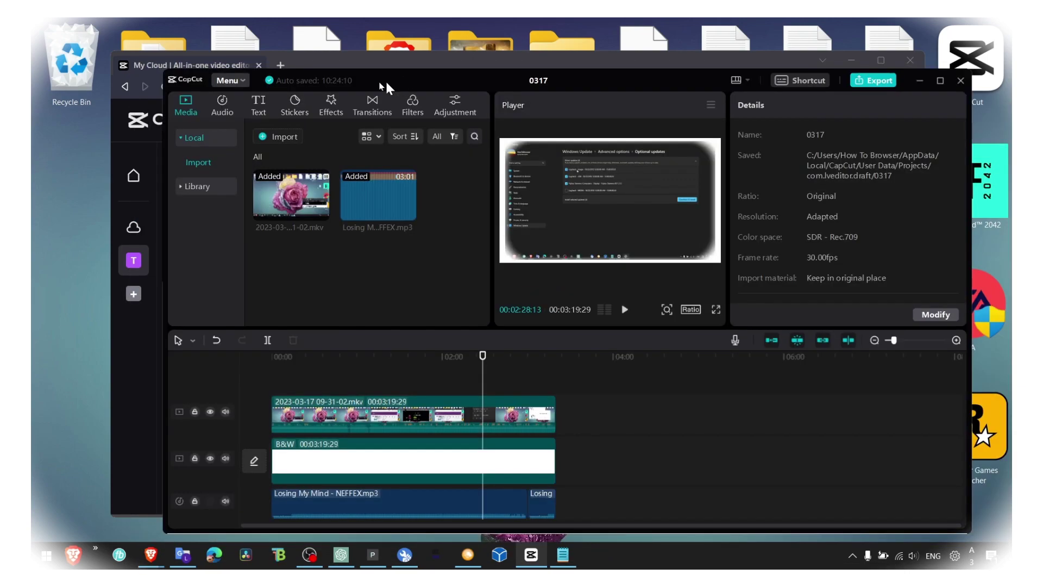
Browse the editor's main Menu and its Layout options, then close it
left_click(224, 82)
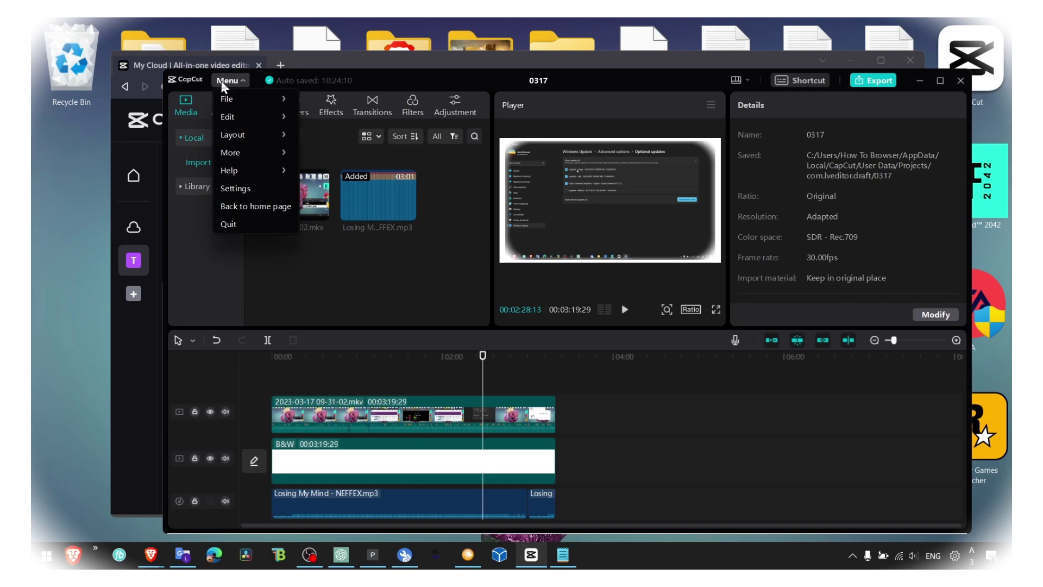
left_click(224, 82)
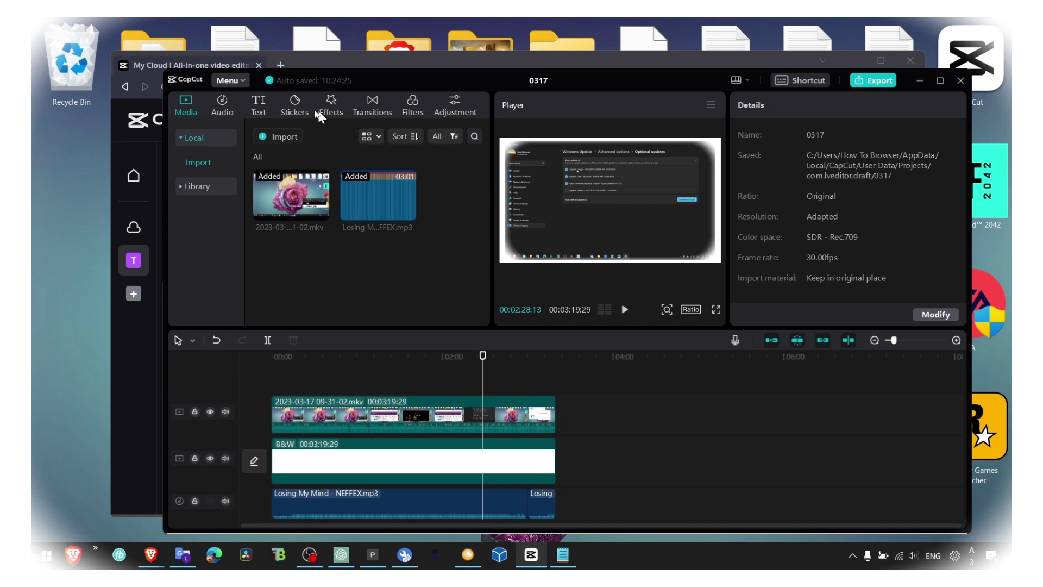
left_click(228, 81)
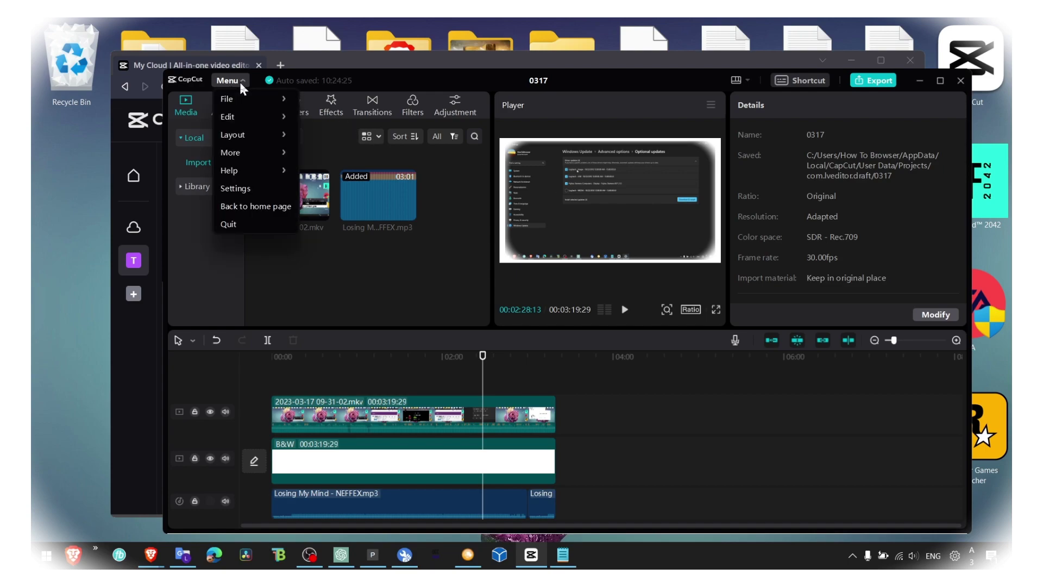
left_click(241, 87)
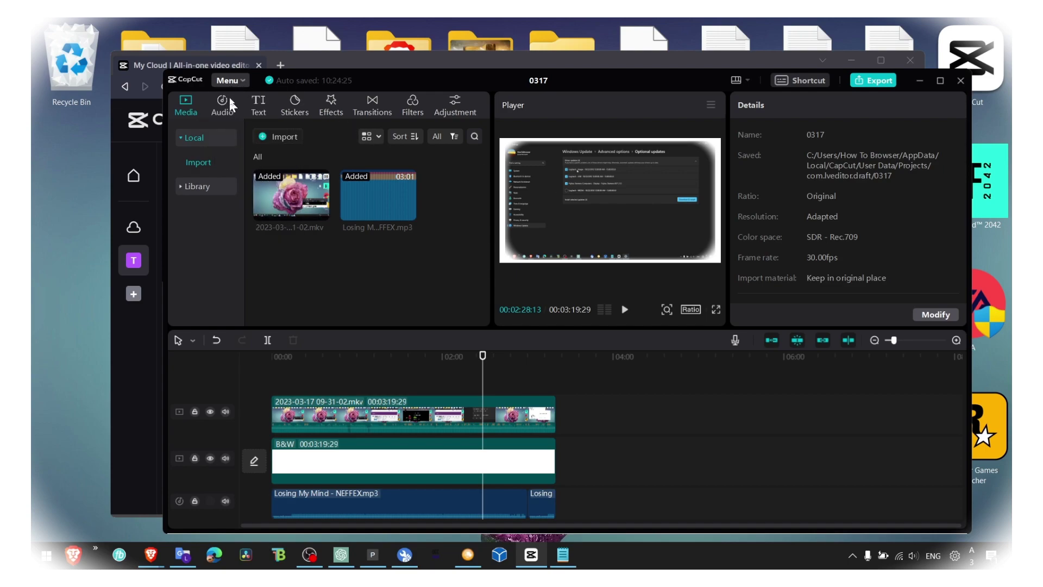
left_click(232, 86)
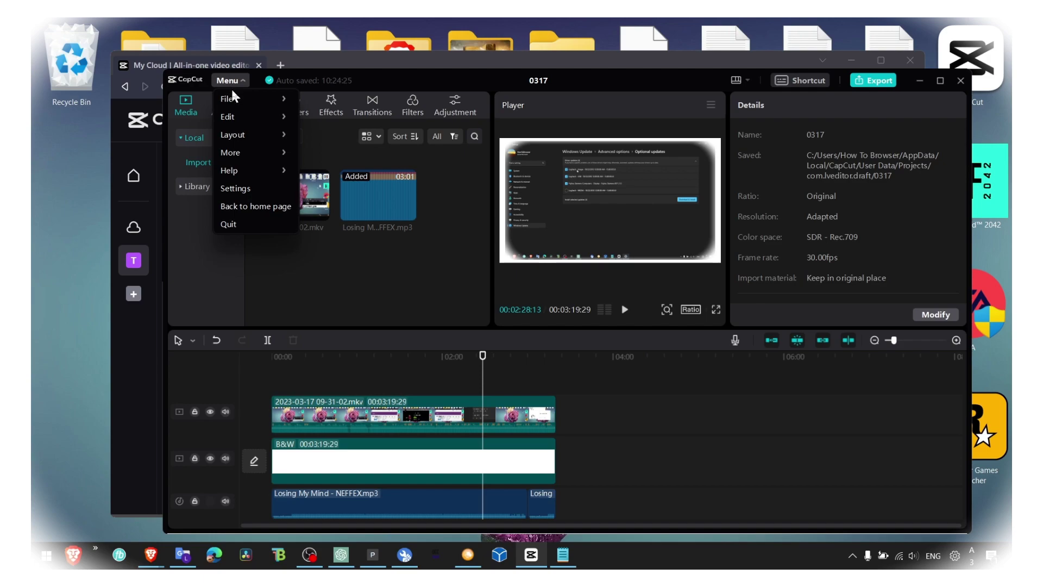
mouse_move(256, 134)
left_click(540, 191)
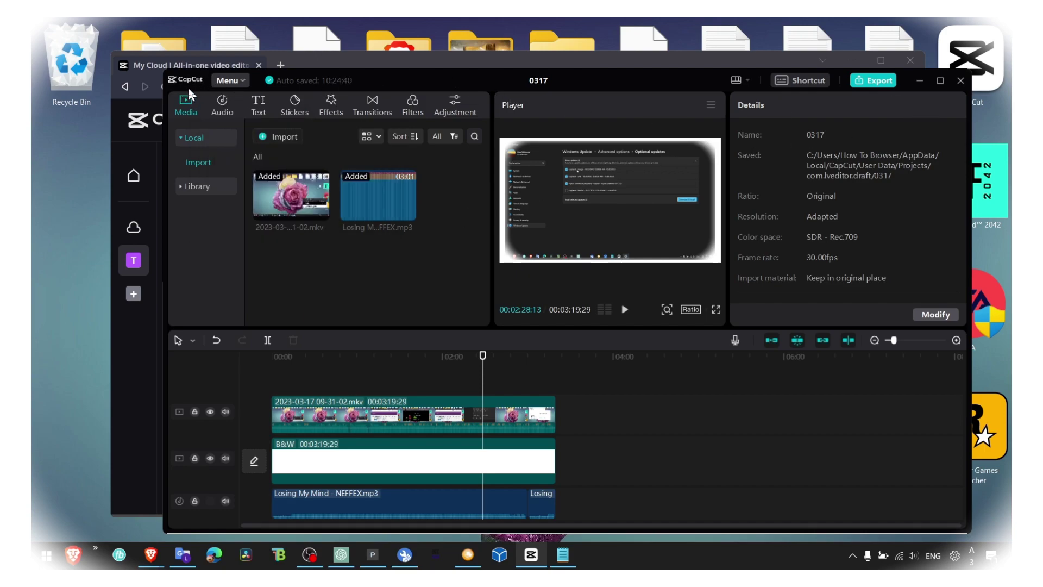
left_click(921, 81)
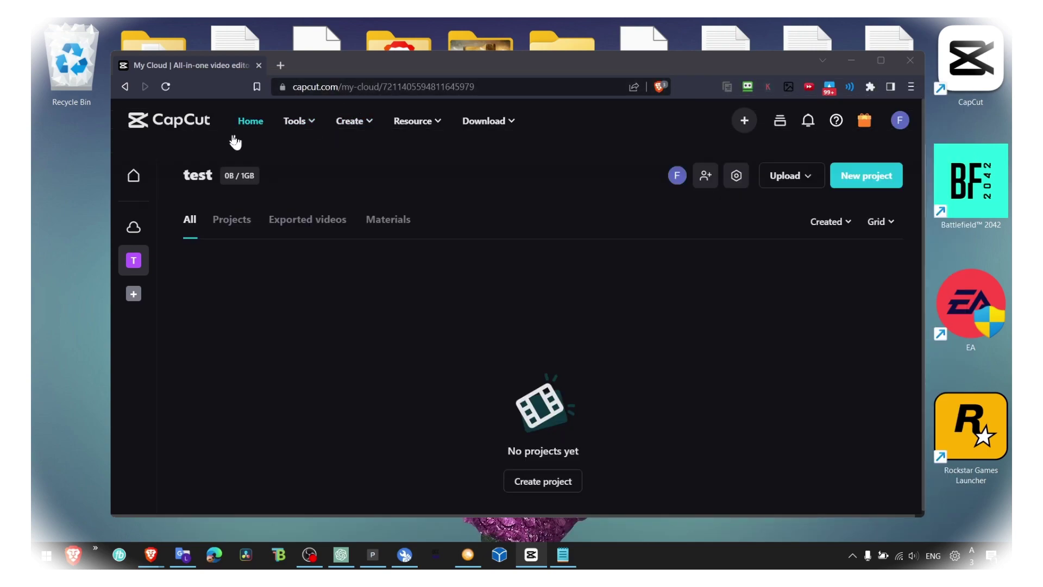
mouse_move(488, 121)
left_click(247, 123)
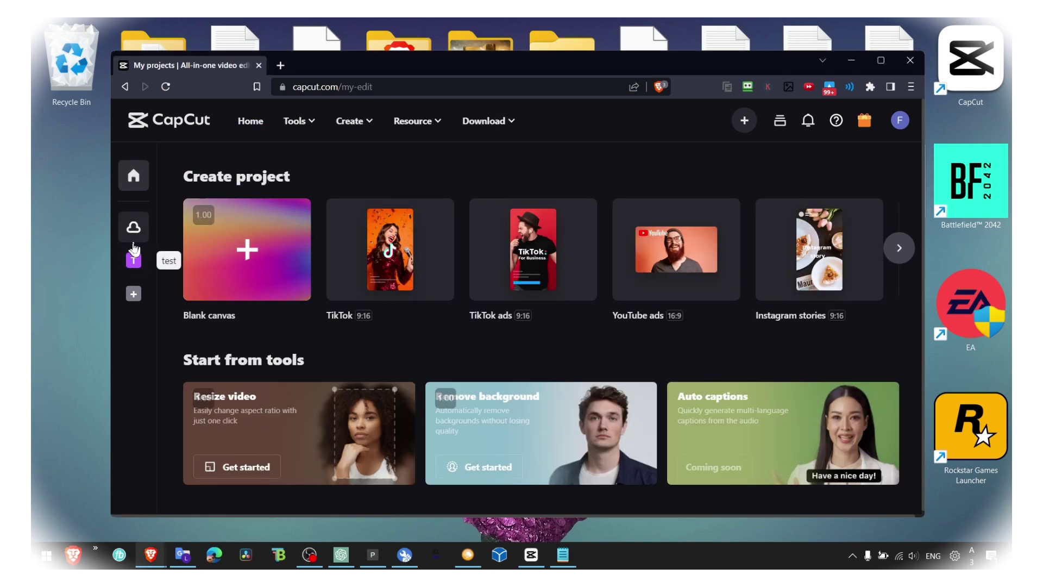
key("ctrl+plus")
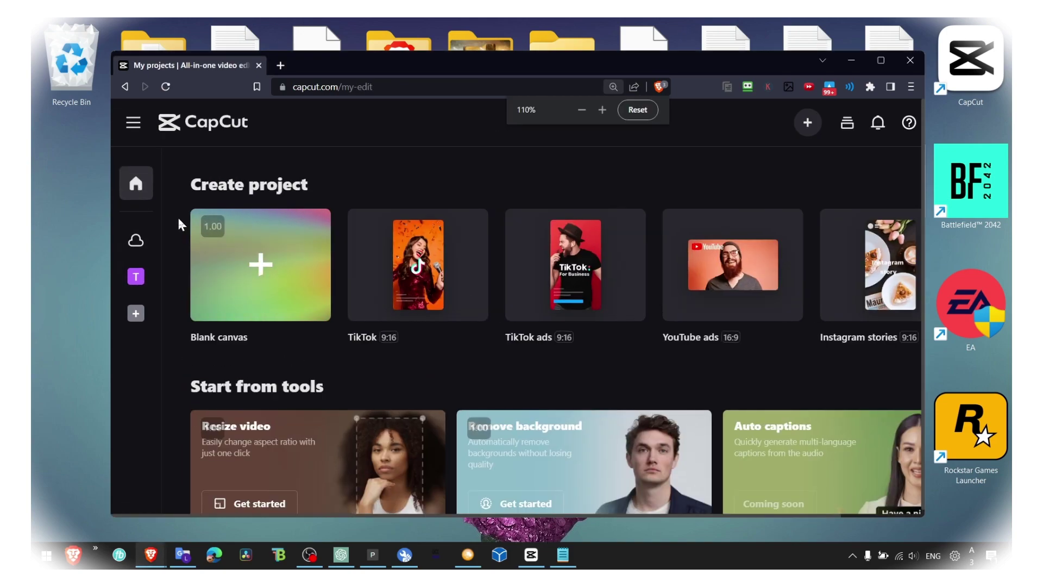
key("ctrl+minus")
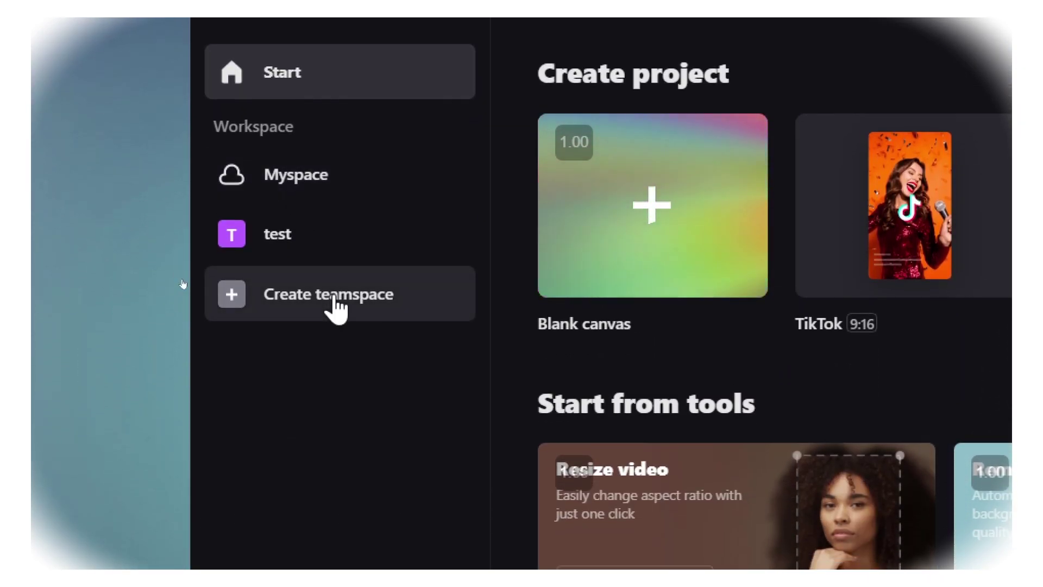
left_click(333, 356)
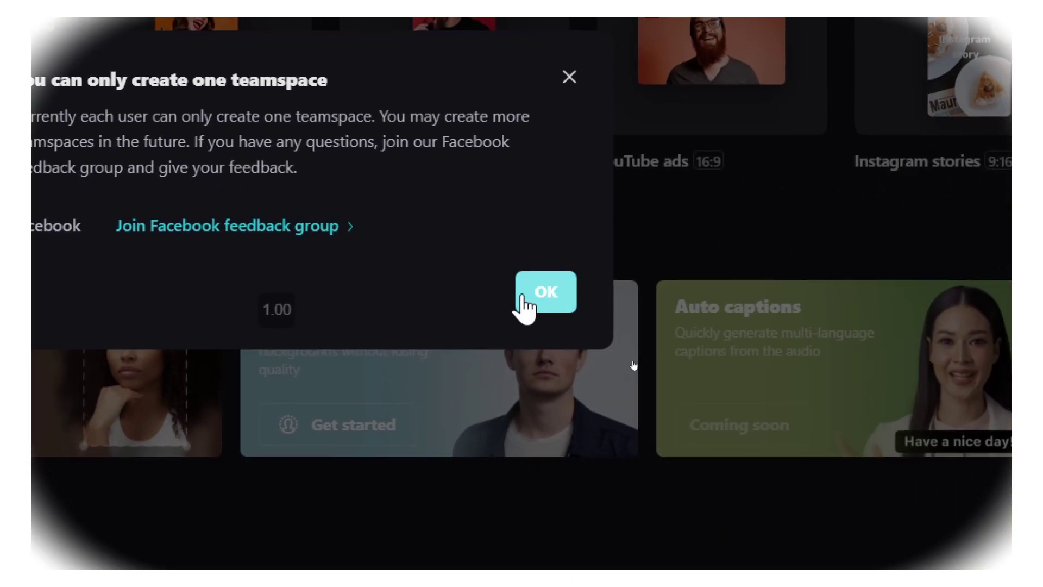
left_click(523, 300)
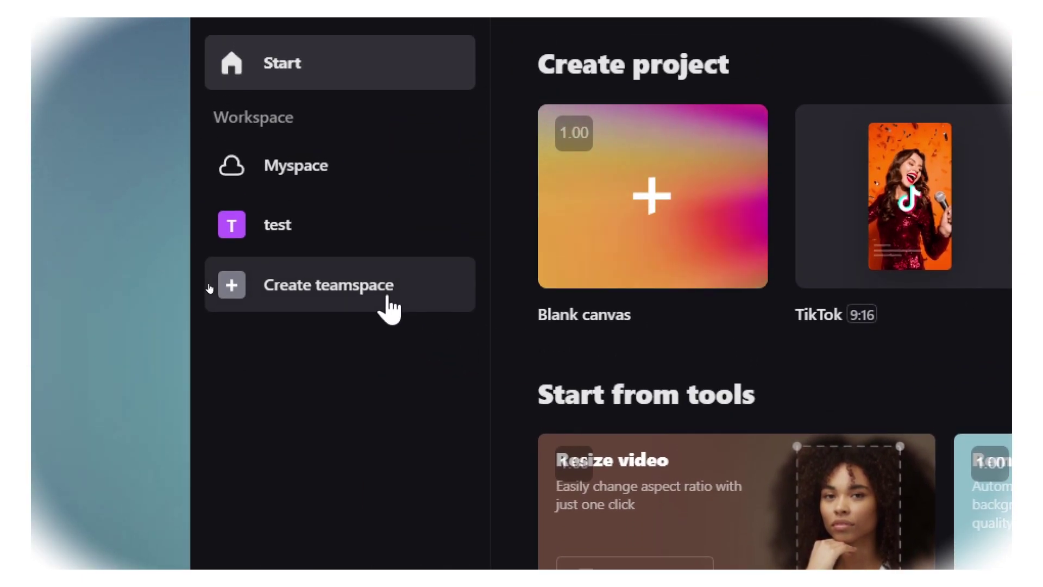
left_click(374, 230)
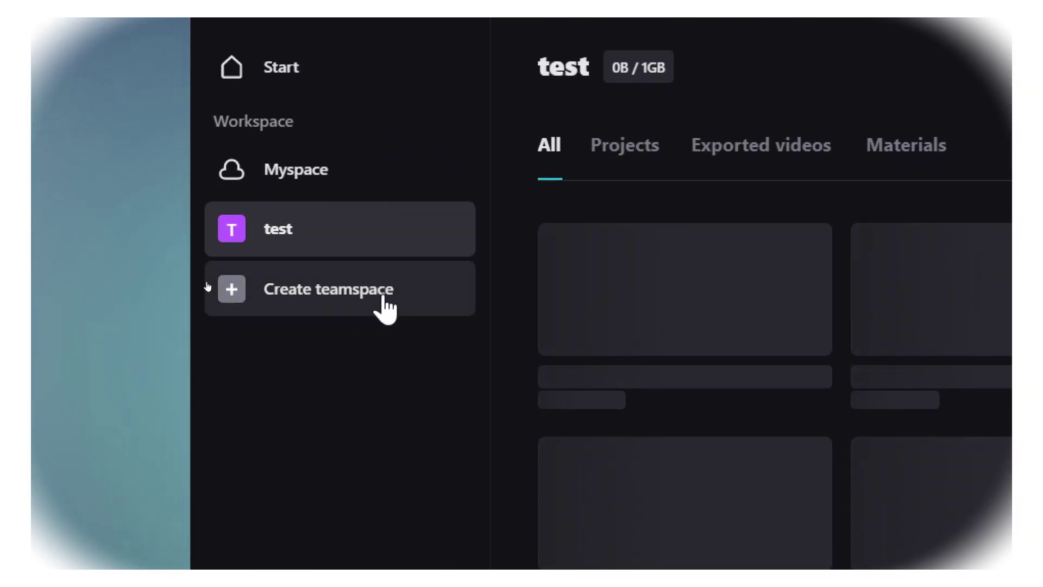
left_click(387, 299)
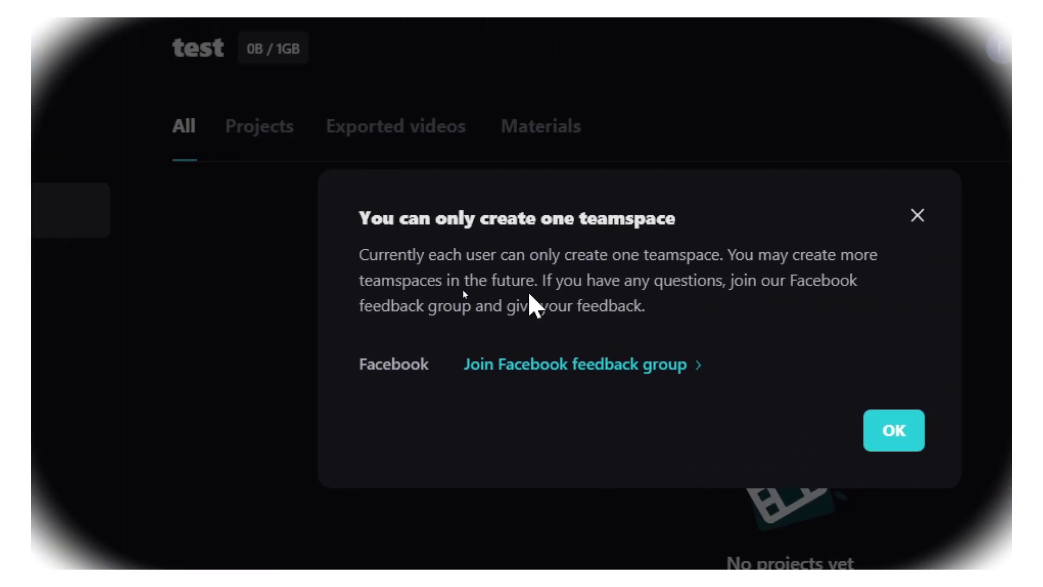
left_click_drag(913, 266, 961, 266)
left_click(492, 288)
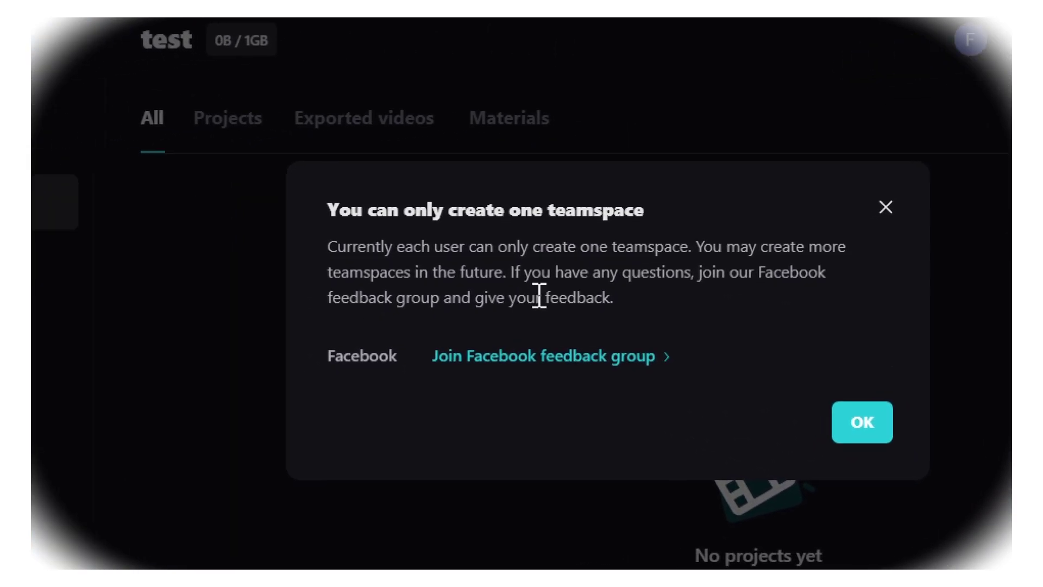
left_click(886, 207)
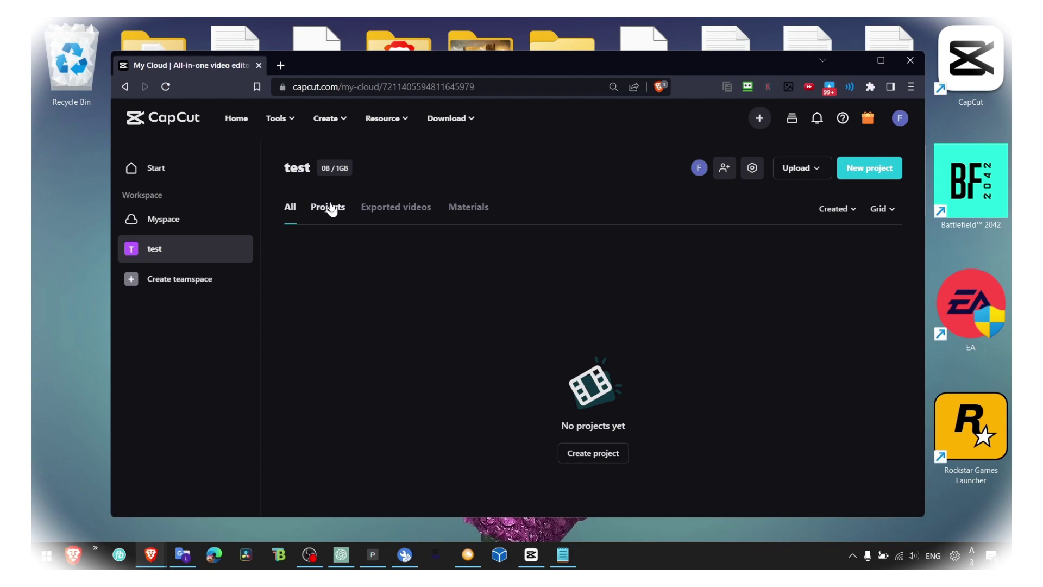
Show the test teamspace's empty Projects list and cancel the Upload > Local files picker
left_click(337, 214)
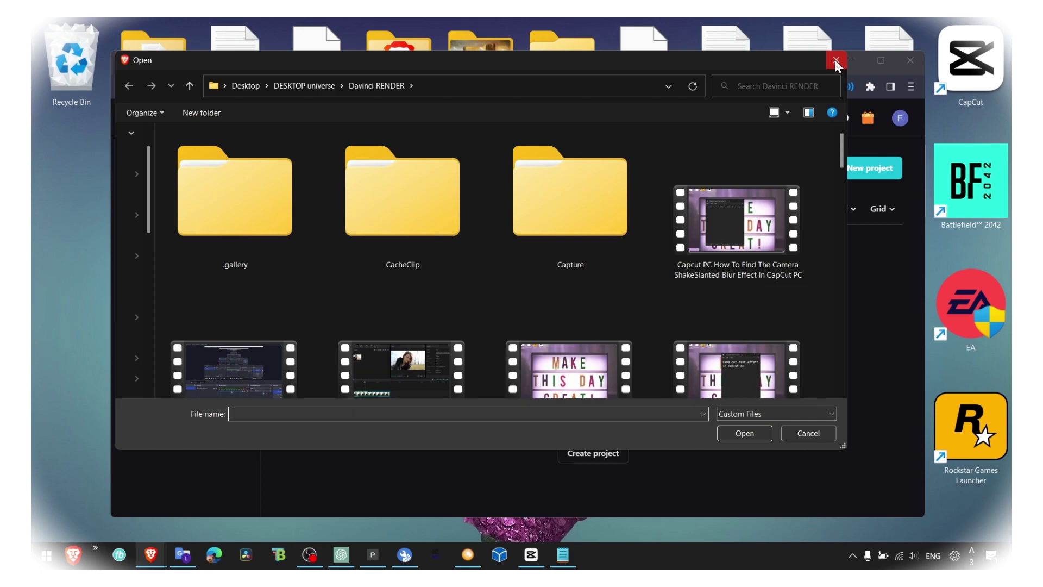
left_click(835, 60)
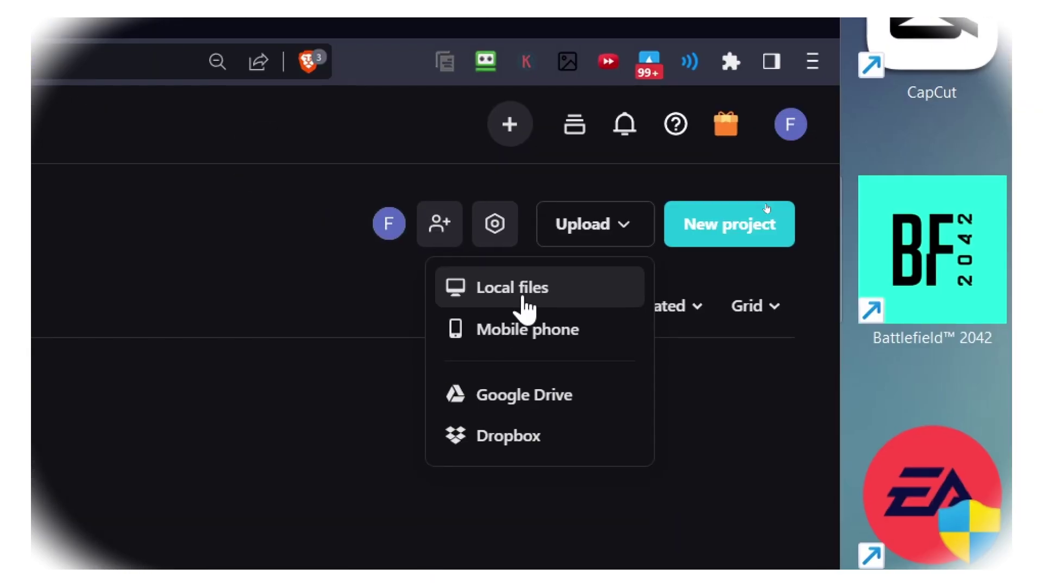
In Teamspace settings, leave the name 'test' unchanged and view Members, listing only the owner
left_click(518, 291)
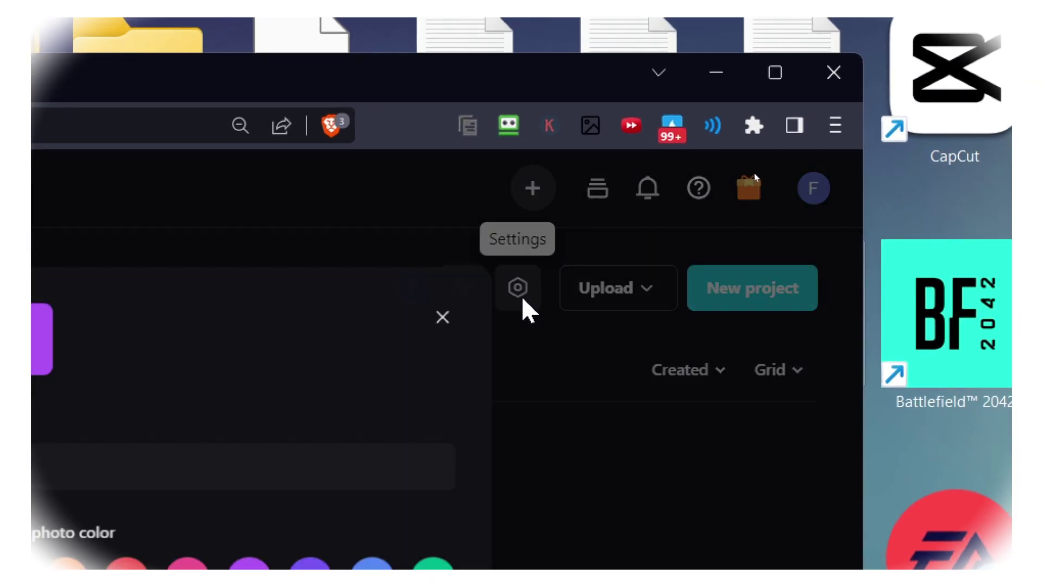
left_click(534, 399)
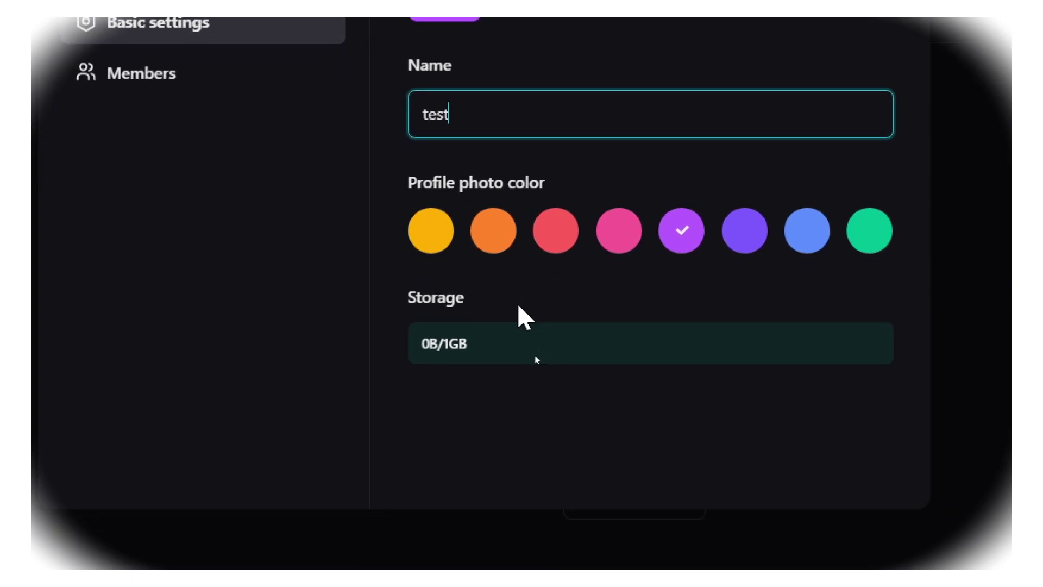
left_click(478, 454)
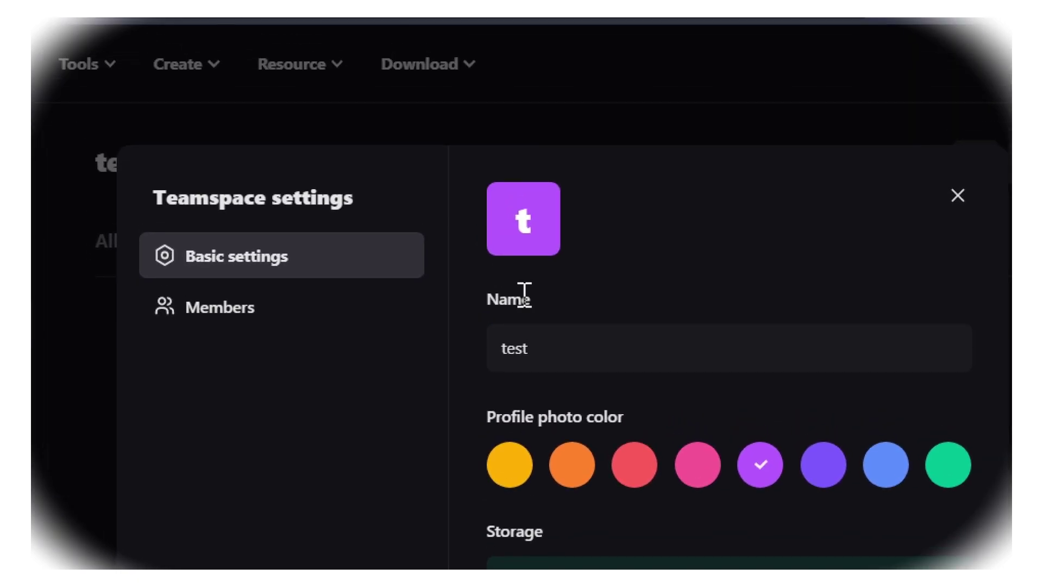
left_click(204, 203)
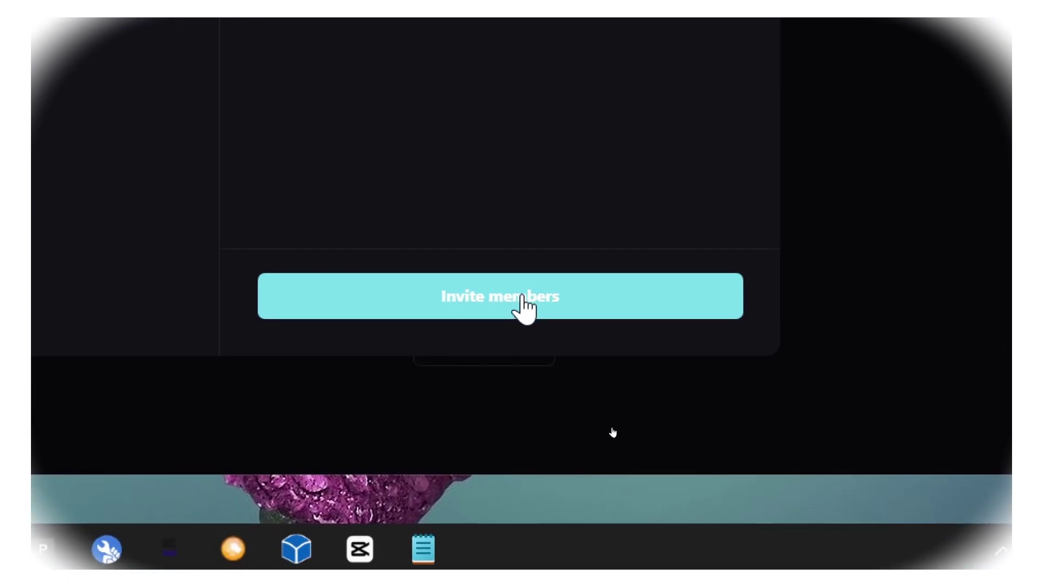
Copy the test teamspace's invite link from Invite members, then close the invite and members panels
left_click(523, 298)
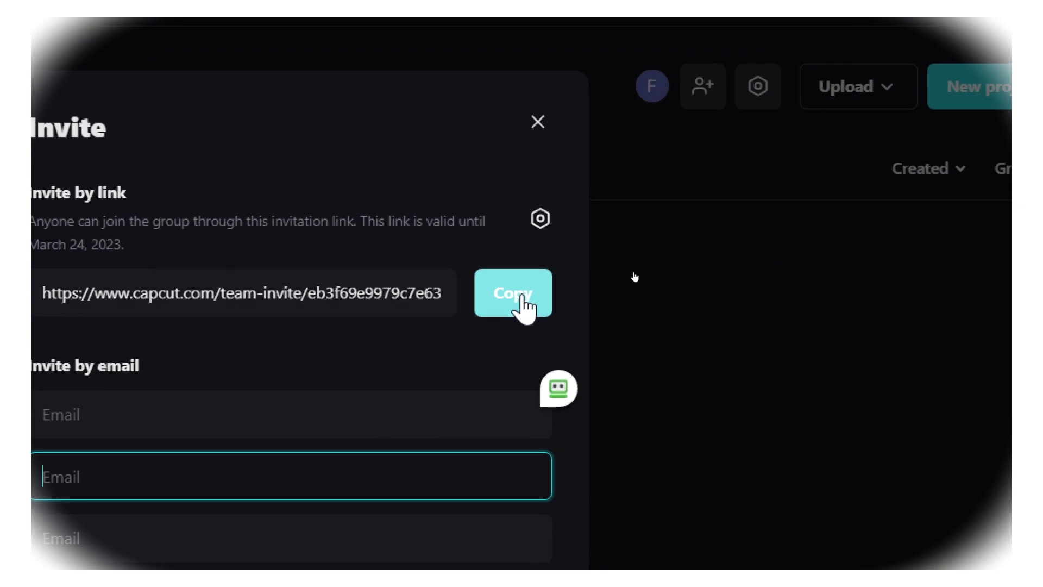
left_click(513, 294)
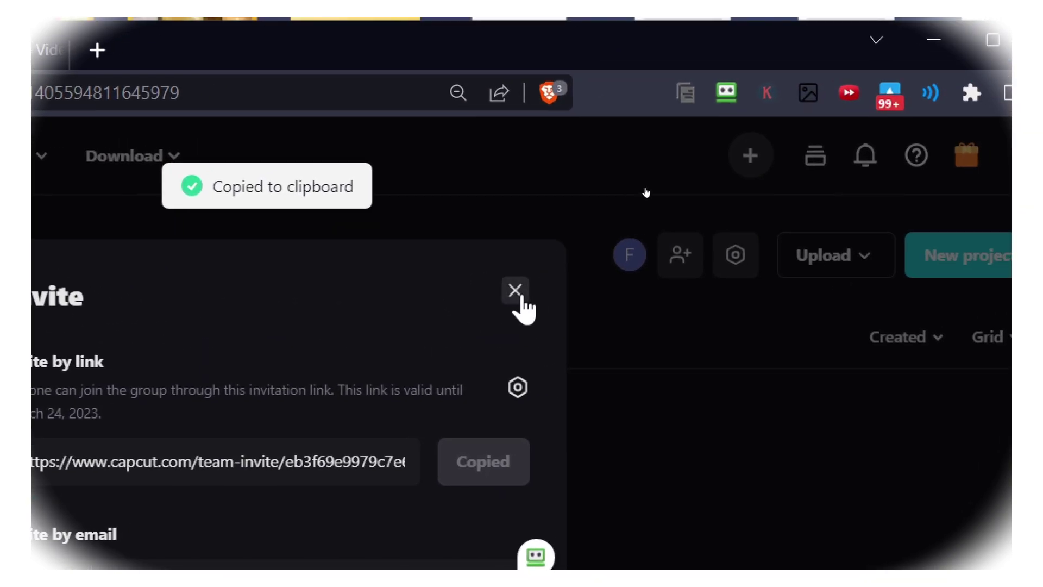
left_click(517, 291)
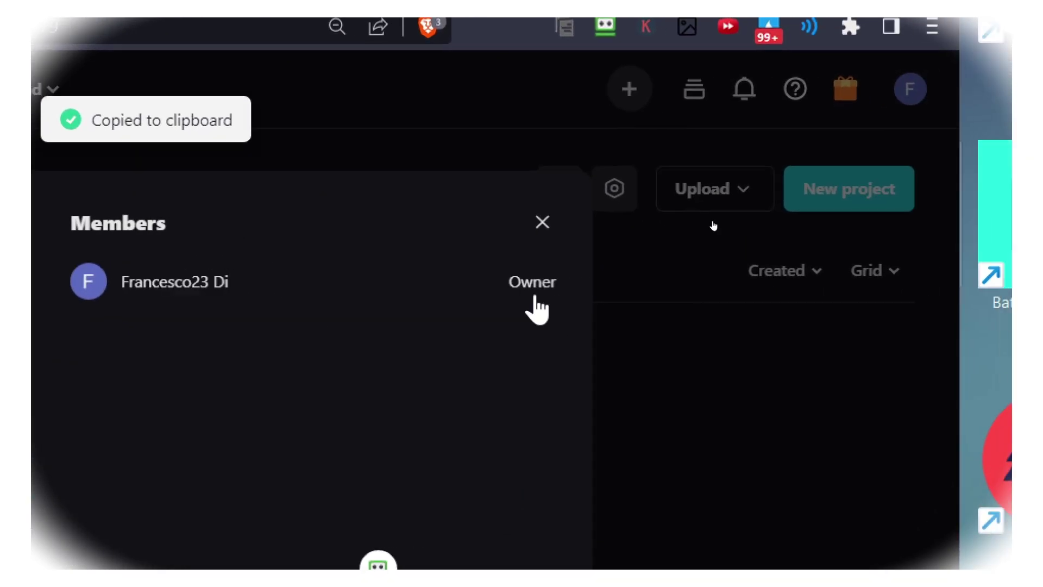
left_click(664, 291)
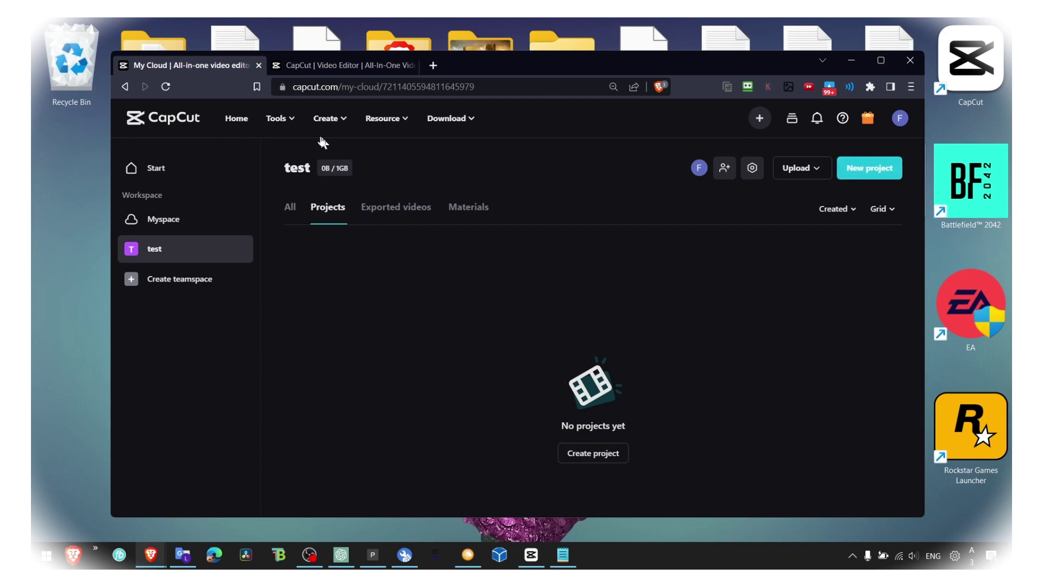
Switch to the web editor's Untitled project, then bring desktop CapCut with project 0317 forward
left_click(330, 69)
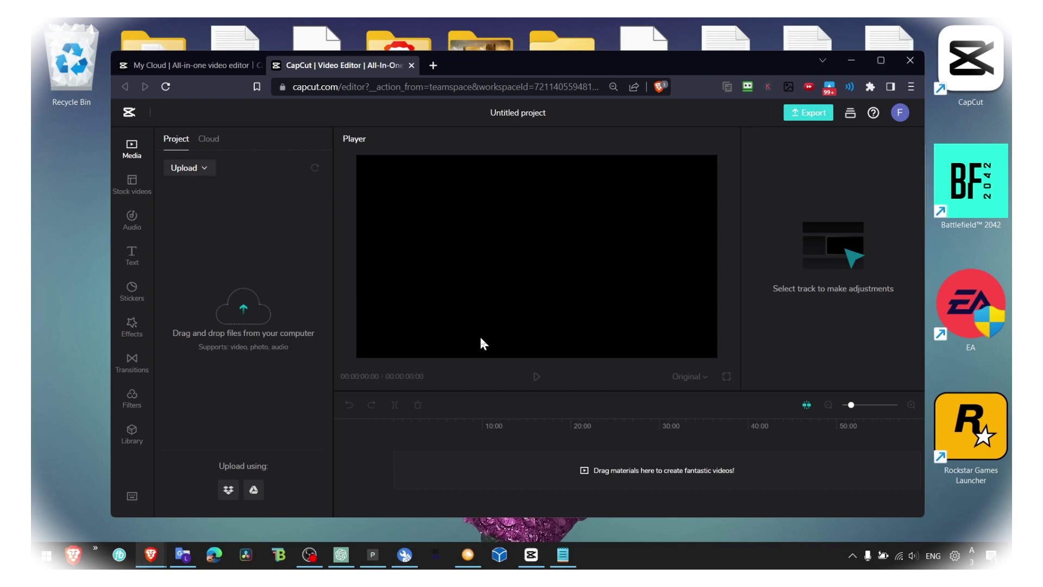
left_click(532, 554)
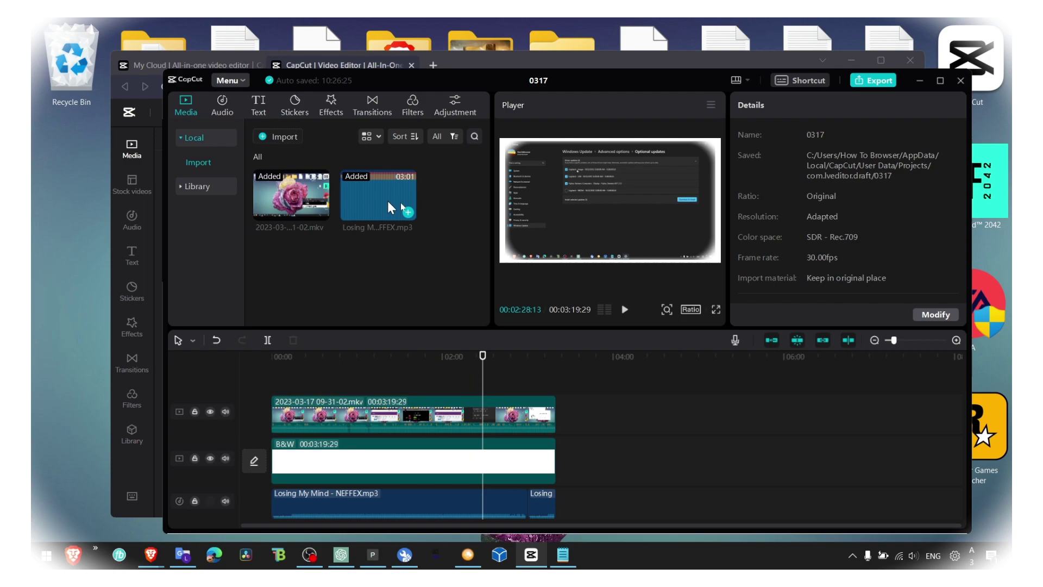
Open the Export dialog for project 0317 via Menu > File > Export, then return to the web editor
left_click(463, 67)
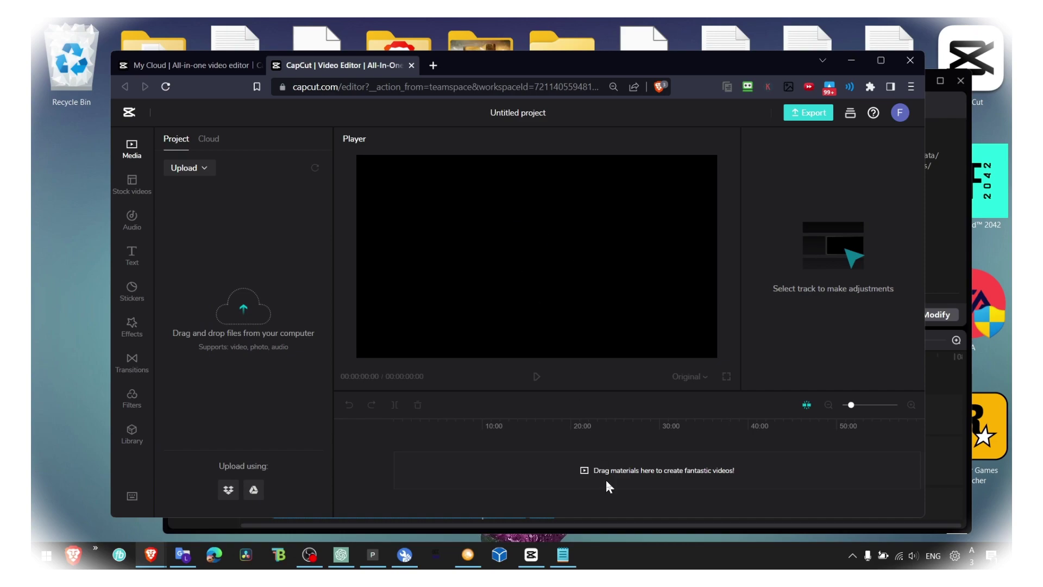
left_click(541, 552)
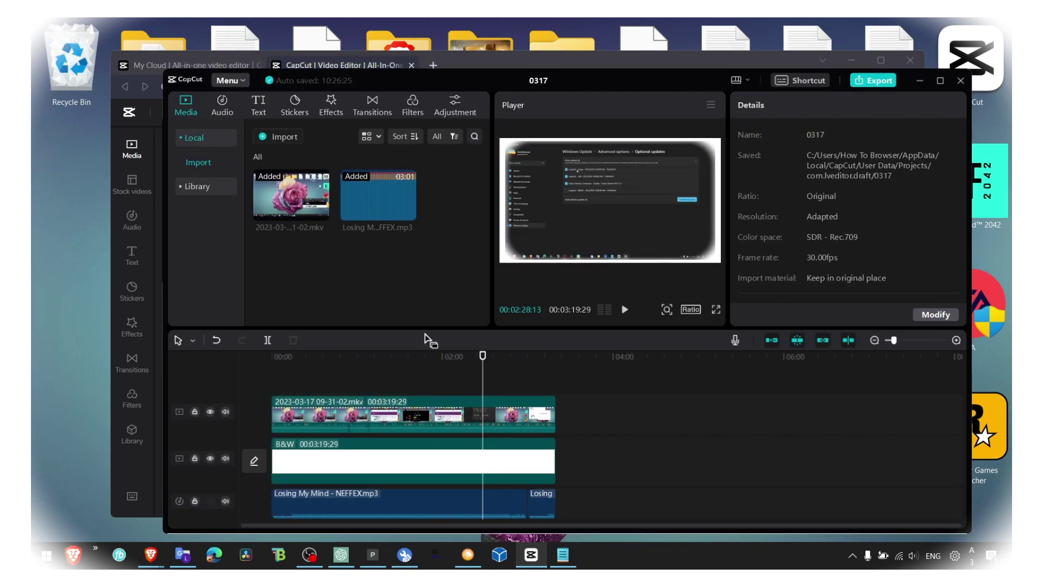
left_click(228, 81)
mouse_move(255, 98)
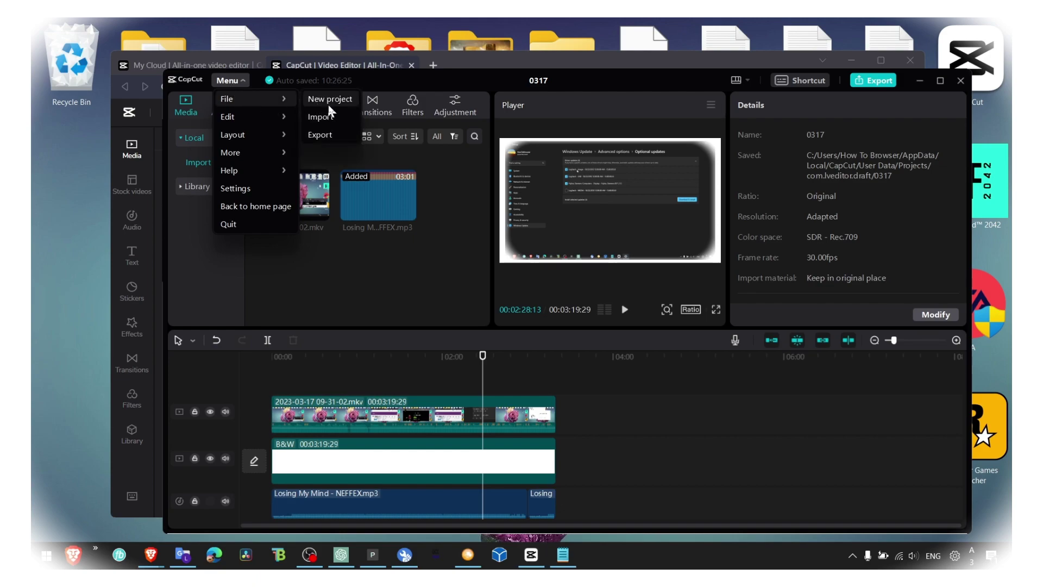
left_click(333, 133)
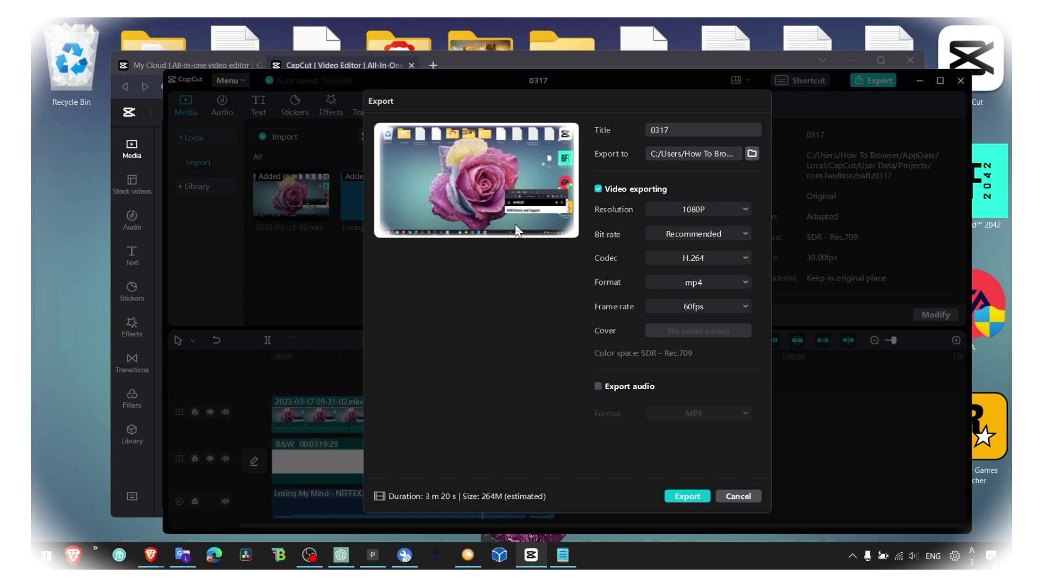
left_click(392, 65)
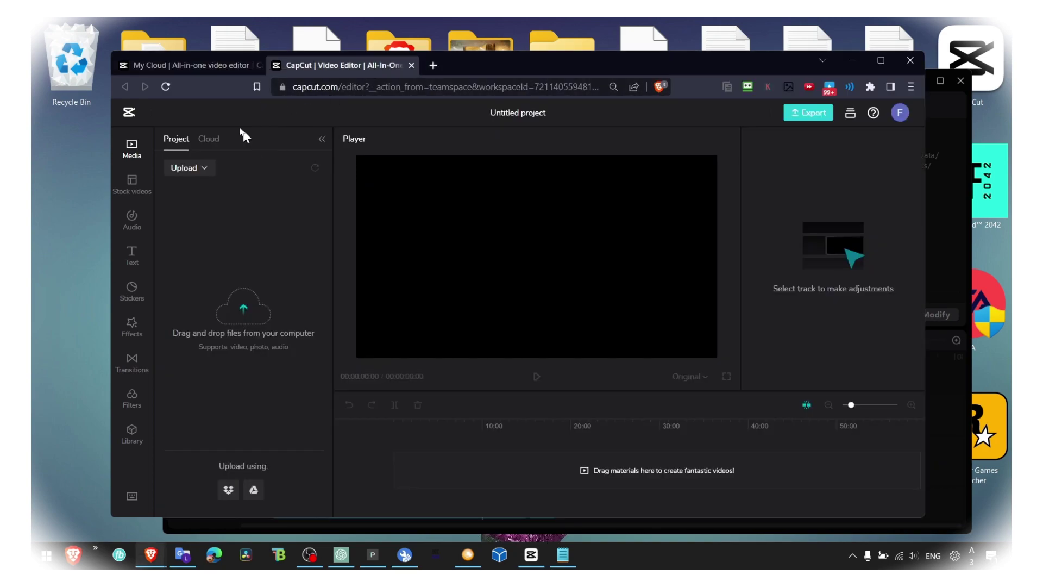
Cancel the desktop app's Export dialog for project 0317 without exporting
left_click(197, 67)
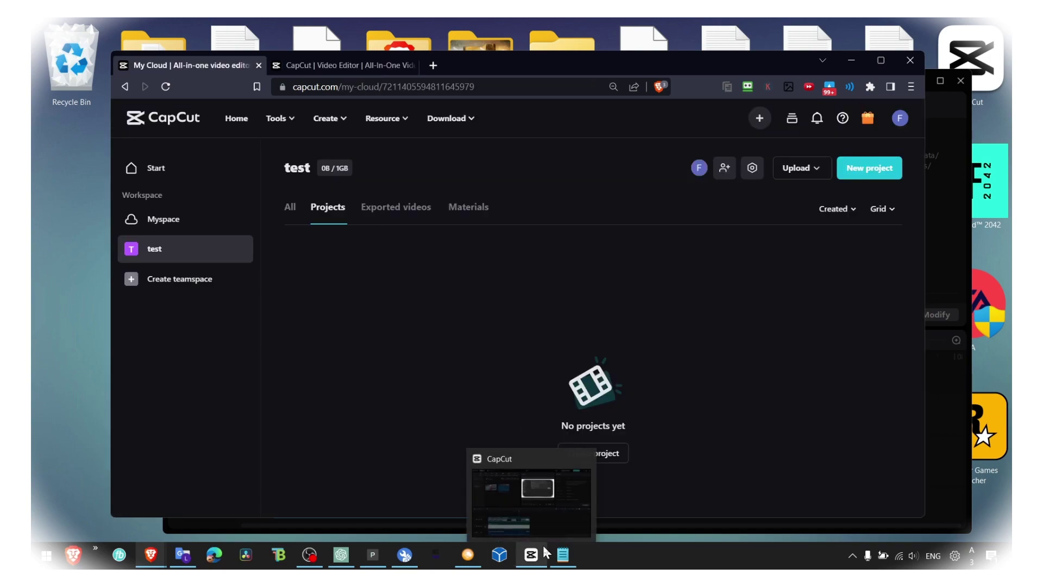
left_click(531, 555)
left_click(743, 502)
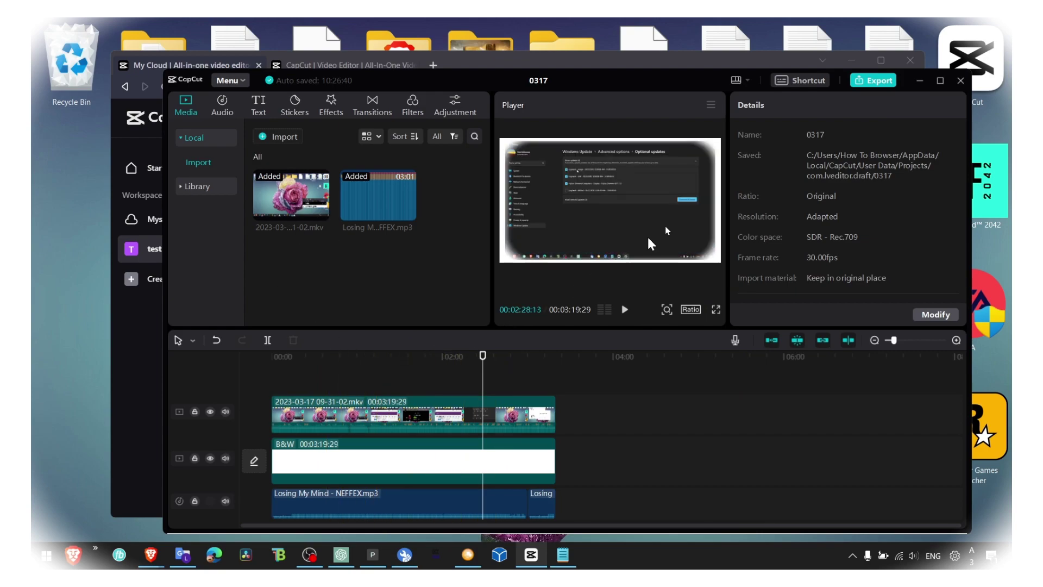
Minimize desktop CapCut, check My Cloud's upload sources, and return to the web editor
left_click(919, 80)
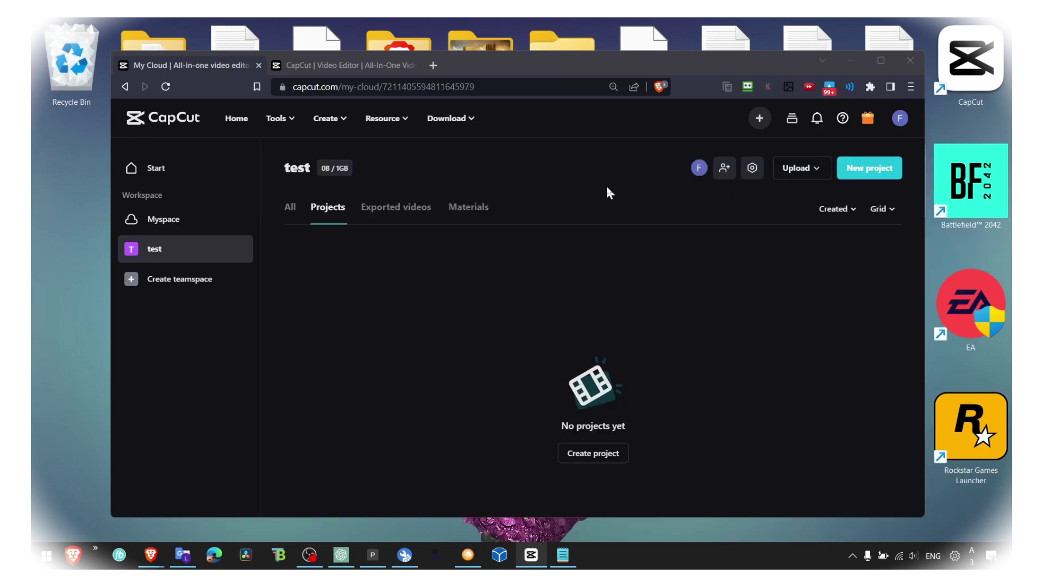
left_click(795, 175)
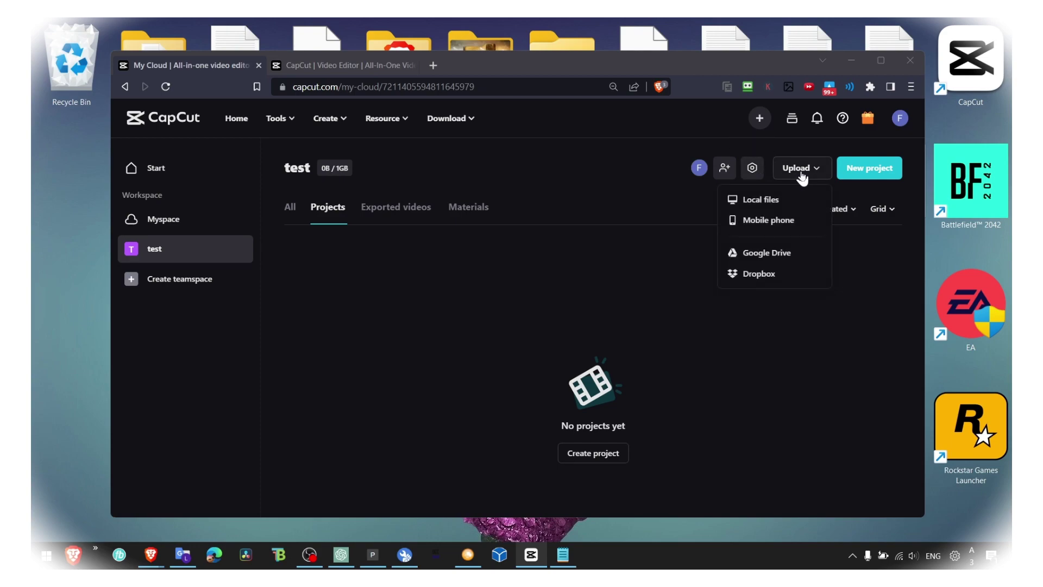
left_click(335, 68)
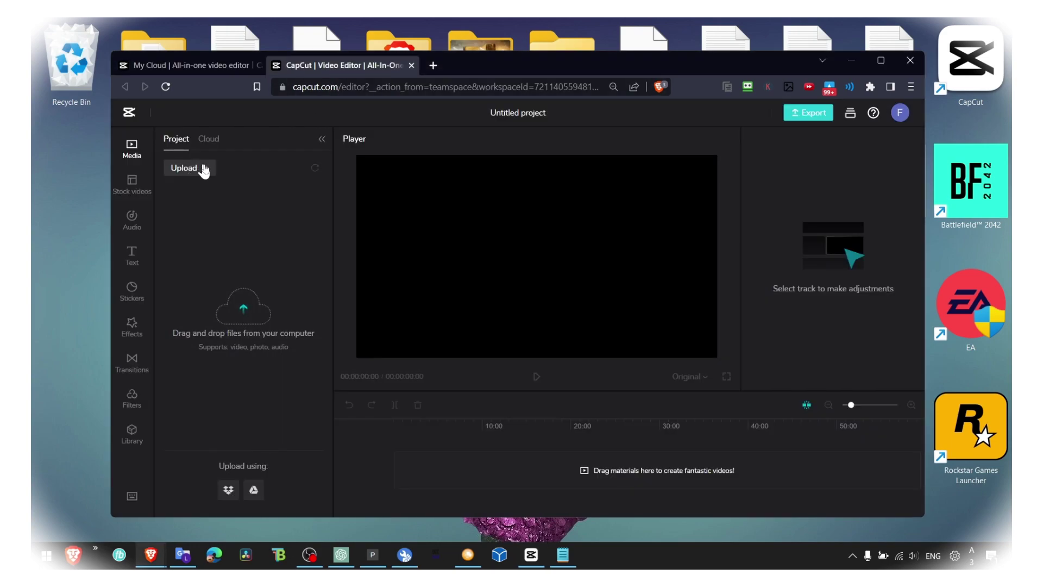
Browse the Stock videos, Audio, Transitions and Filters panels, then switch to the newly opened editor
left_click(125, 191)
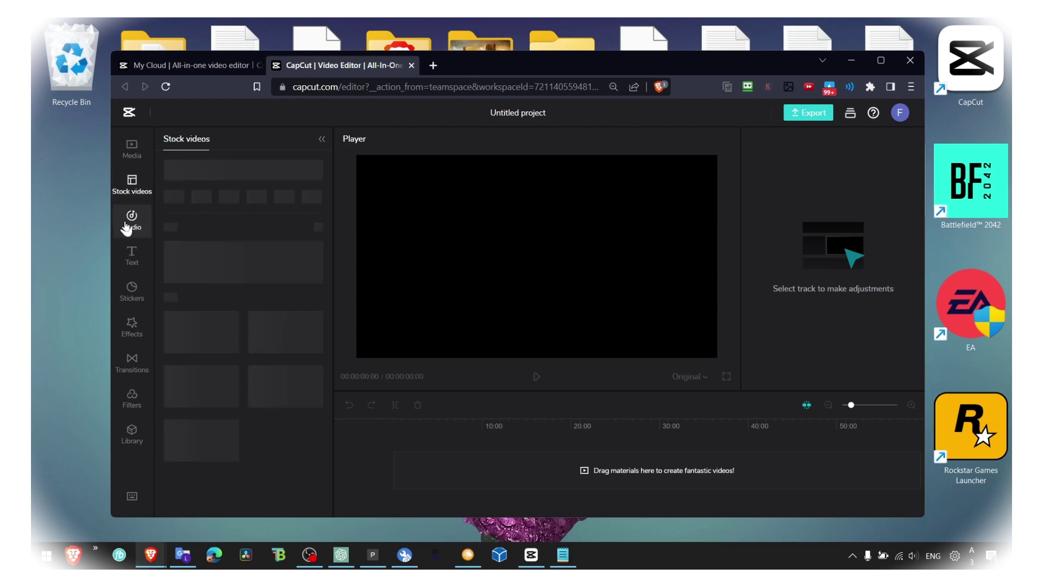
left_click(129, 217)
left_click(132, 362)
left_click(132, 396)
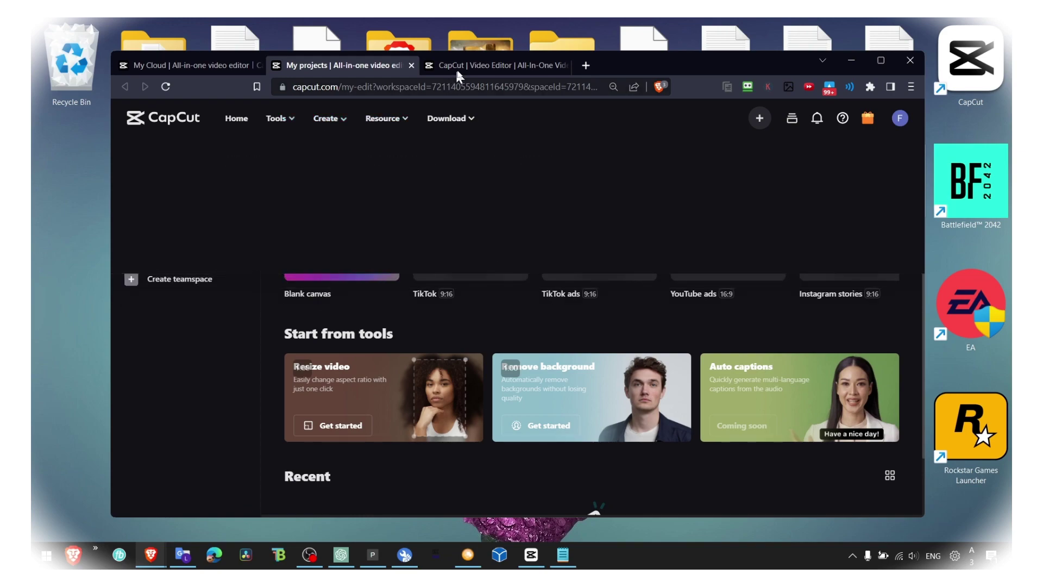
left_click(457, 66)
Tour the Stock videos, Stickers, Effects, Transitions, Text and Audio panels, ending on Media
left_click(132, 182)
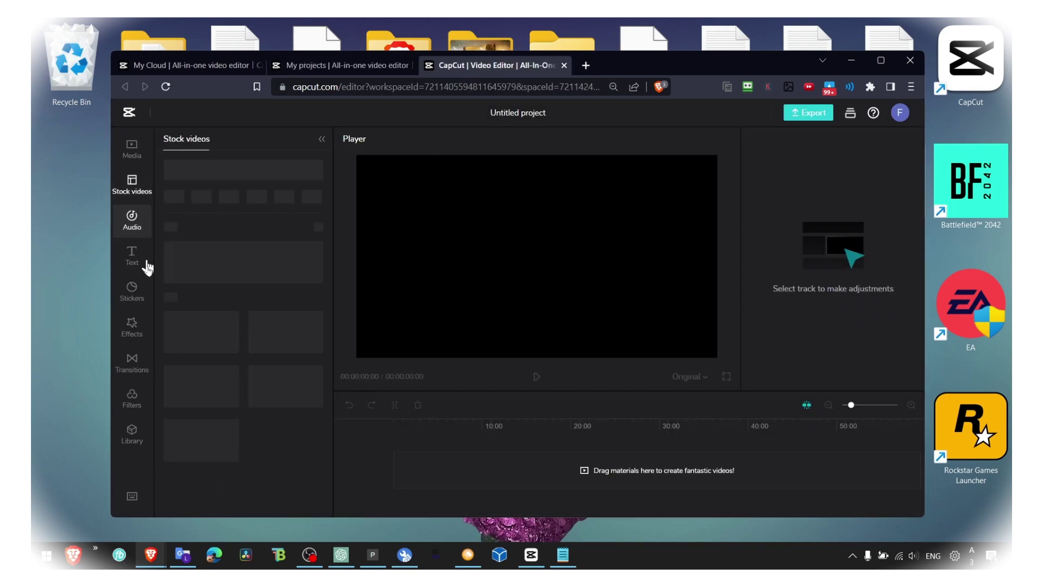
left_click(132, 291)
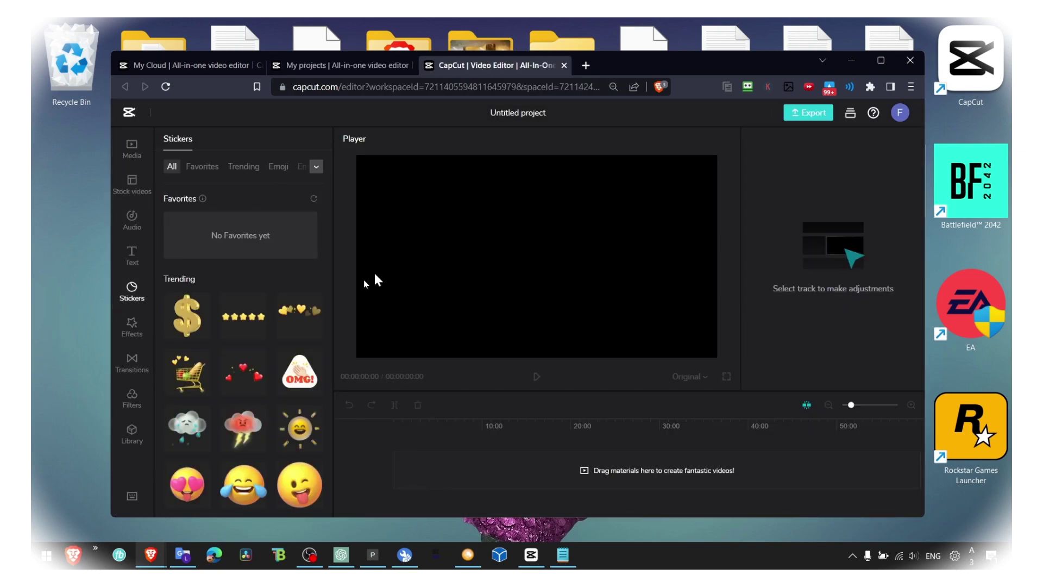
left_click(136, 186)
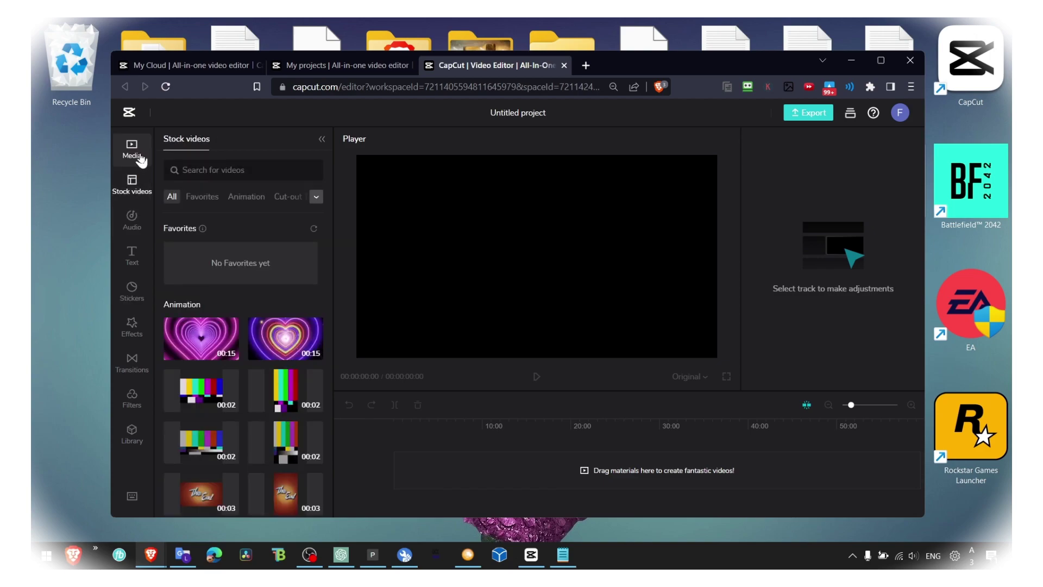
left_click(132, 325)
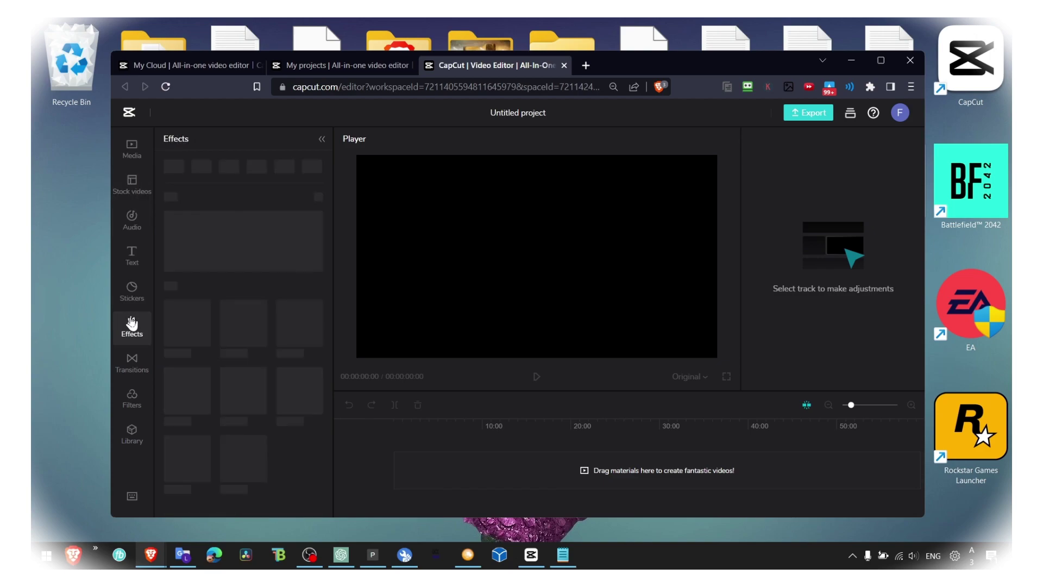
left_click(133, 361)
left_click(132, 291)
left_click(131, 255)
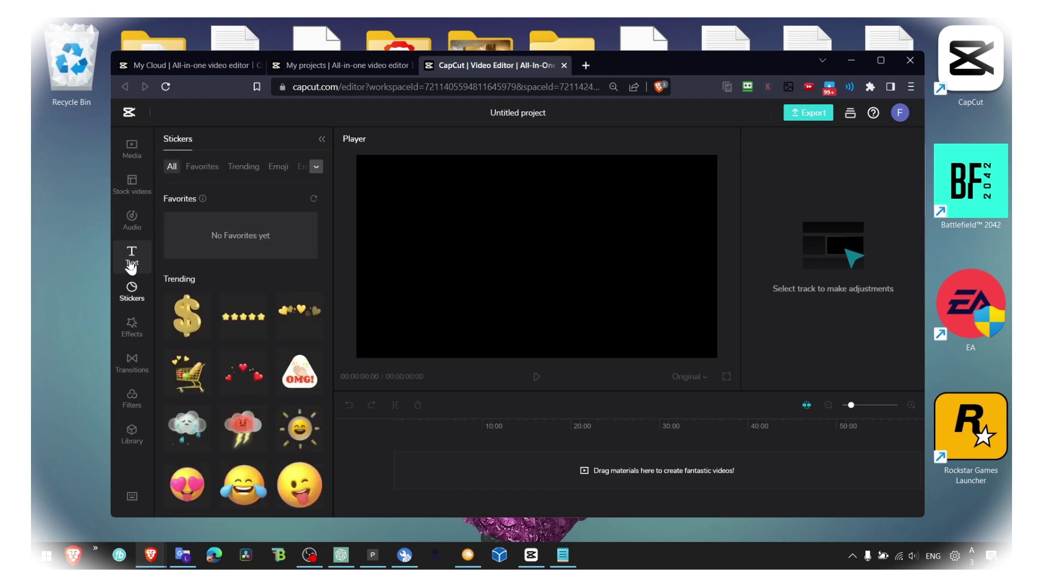
left_click(133, 228)
left_click(133, 188)
left_click(133, 151)
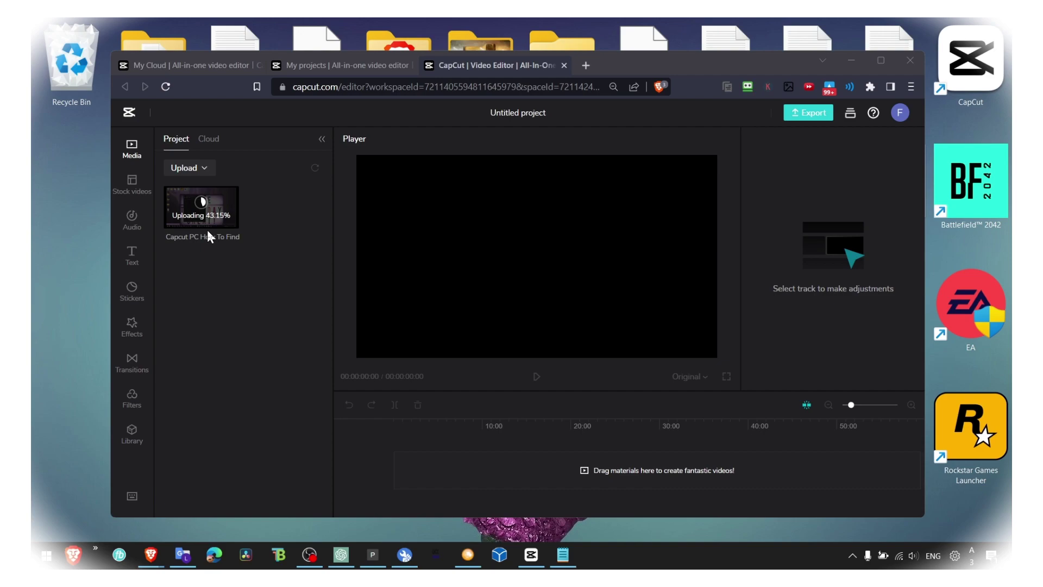
Cancel the 'Capcut PC How To Find' upload, check the empty Cloud tab, then return to Media
left_click(200, 203)
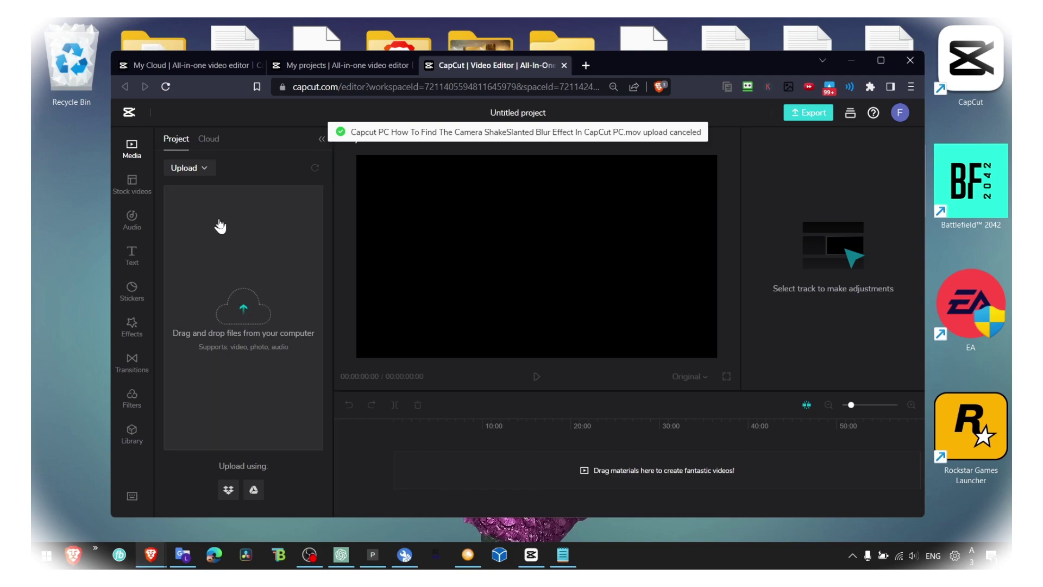
left_click(214, 139)
left_click(175, 142)
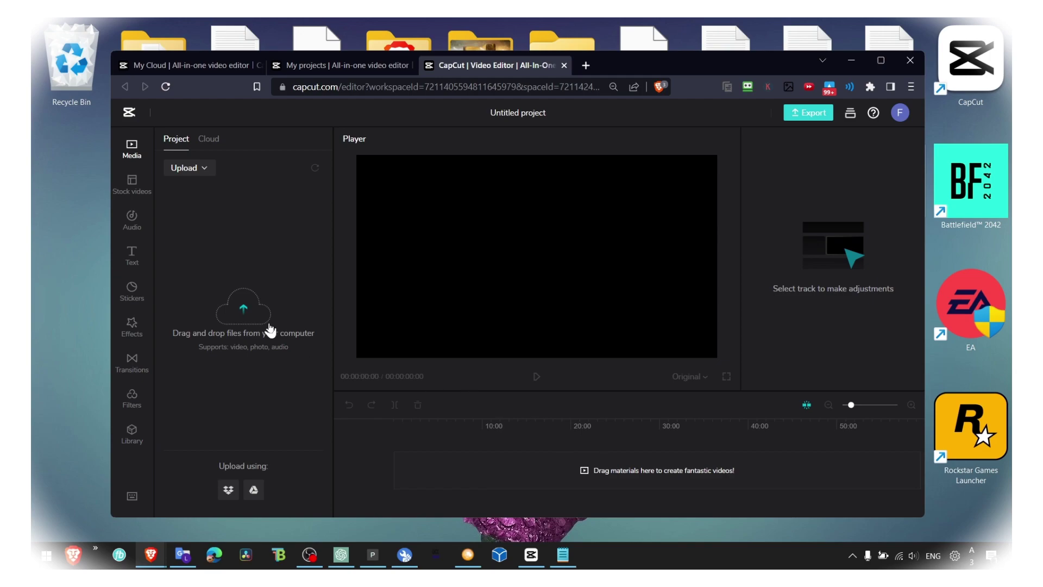
left_click(136, 195)
left_click(136, 157)
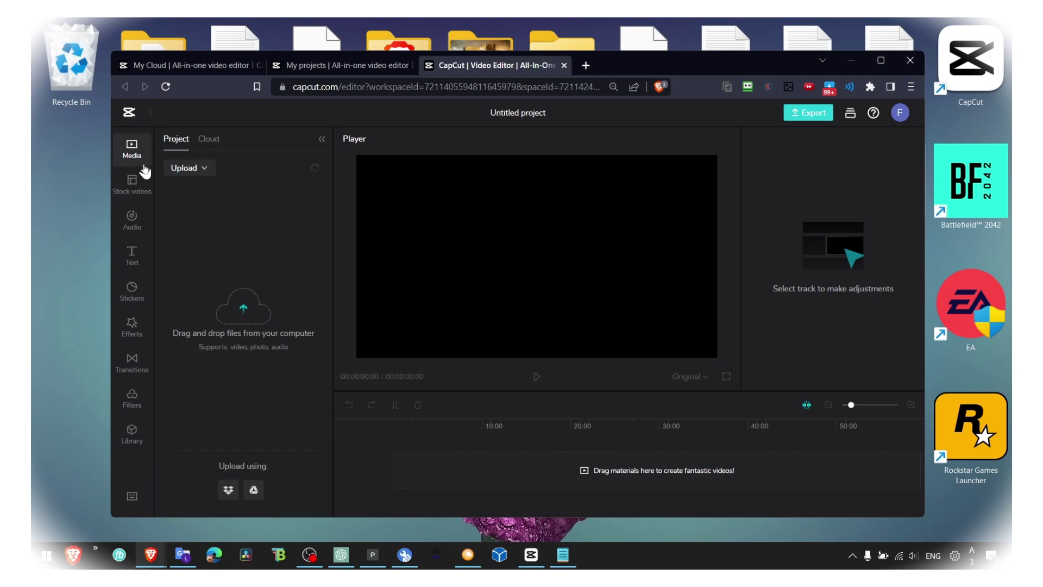
Show the cloud materials from the Myspace workspace instead of My Workspace
left_click(209, 140)
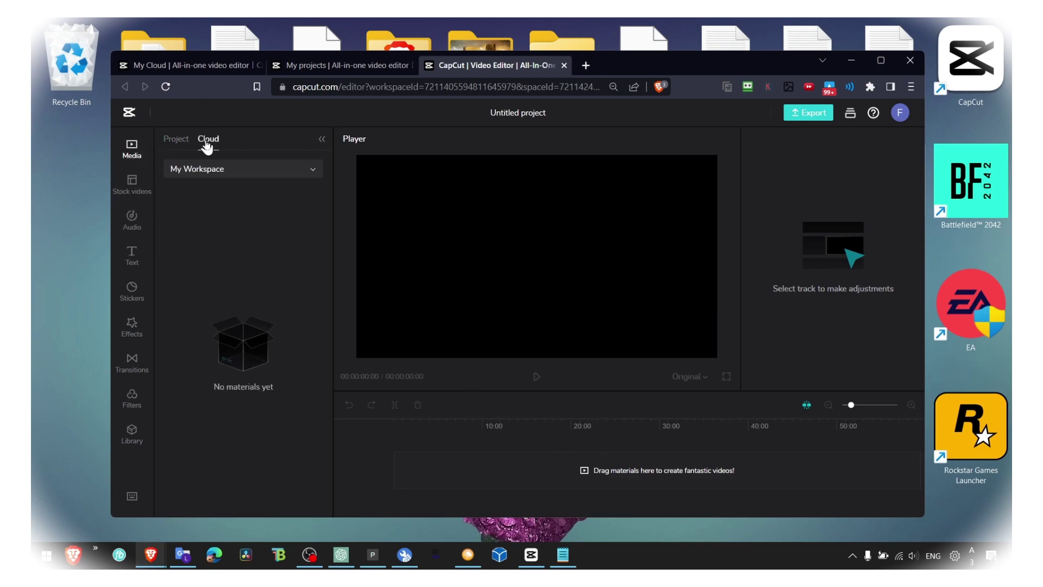
left_click(179, 169)
left_click(188, 183)
left_click(197, 183)
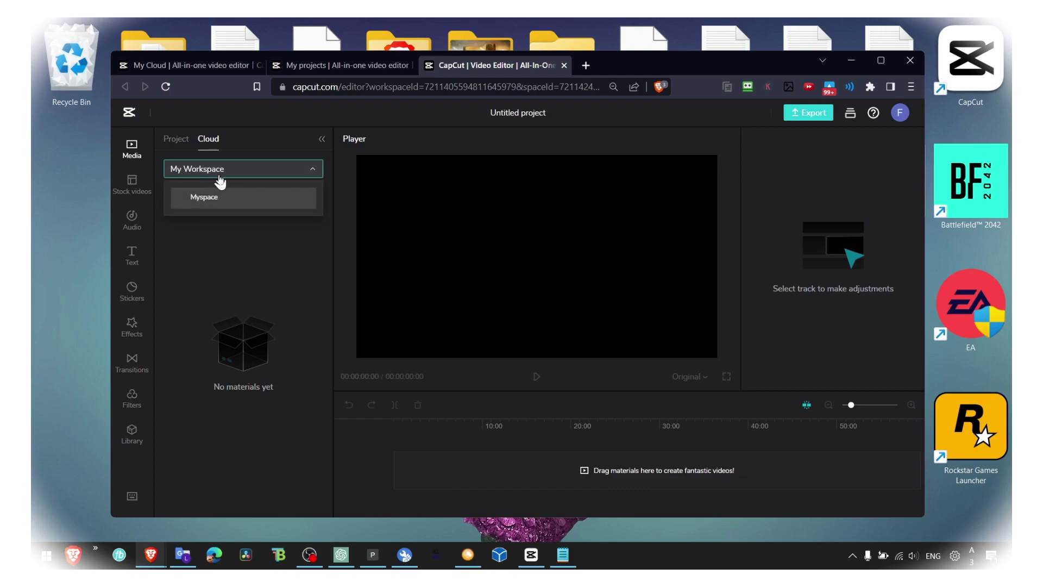
left_click(216, 202)
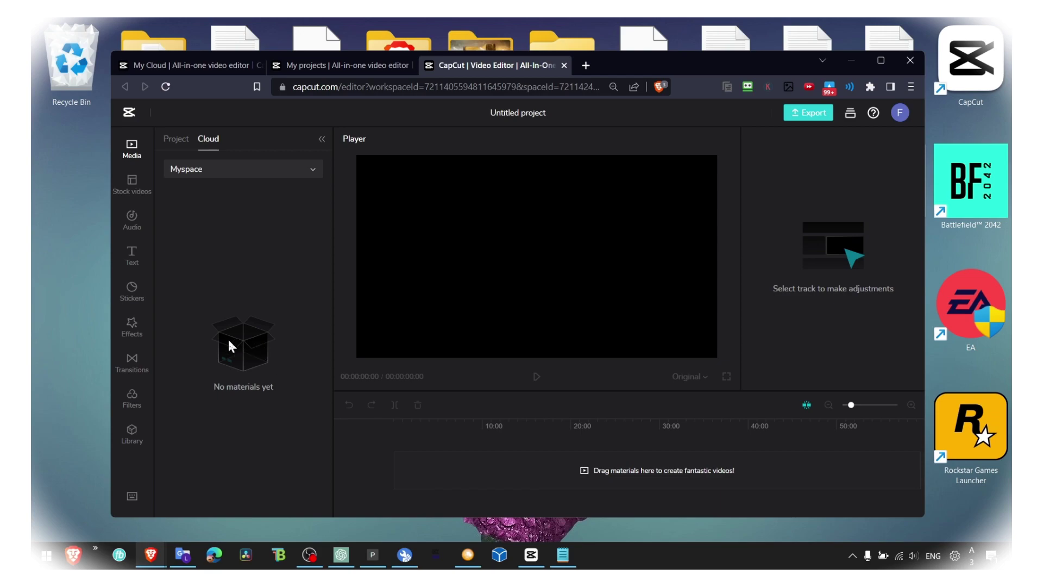
Bring up the Music library, with recommended tracks like Aesthetic and Sunroof
left_click(132, 184)
left_click(132, 219)
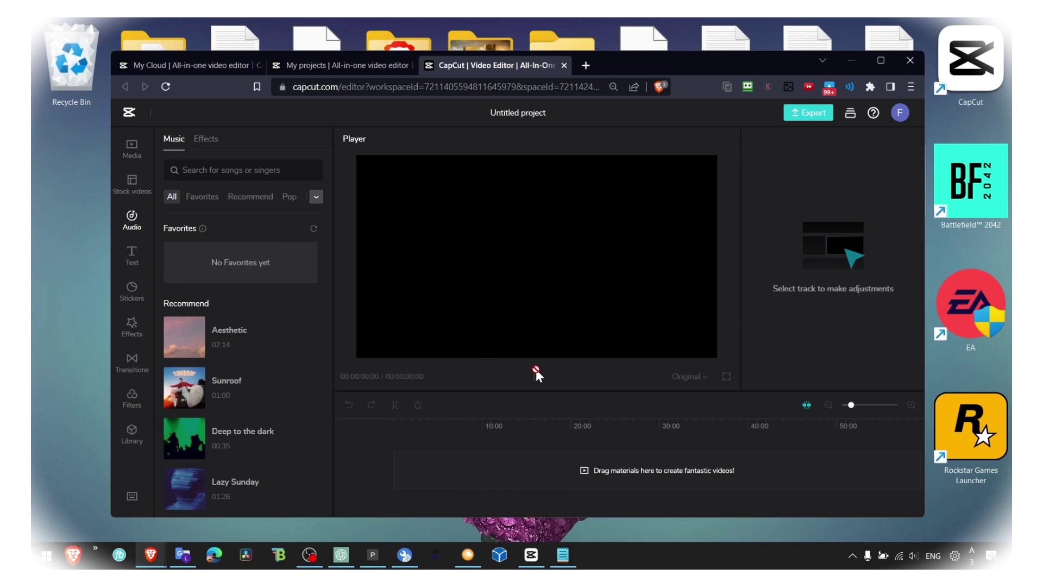
left_click(653, 553)
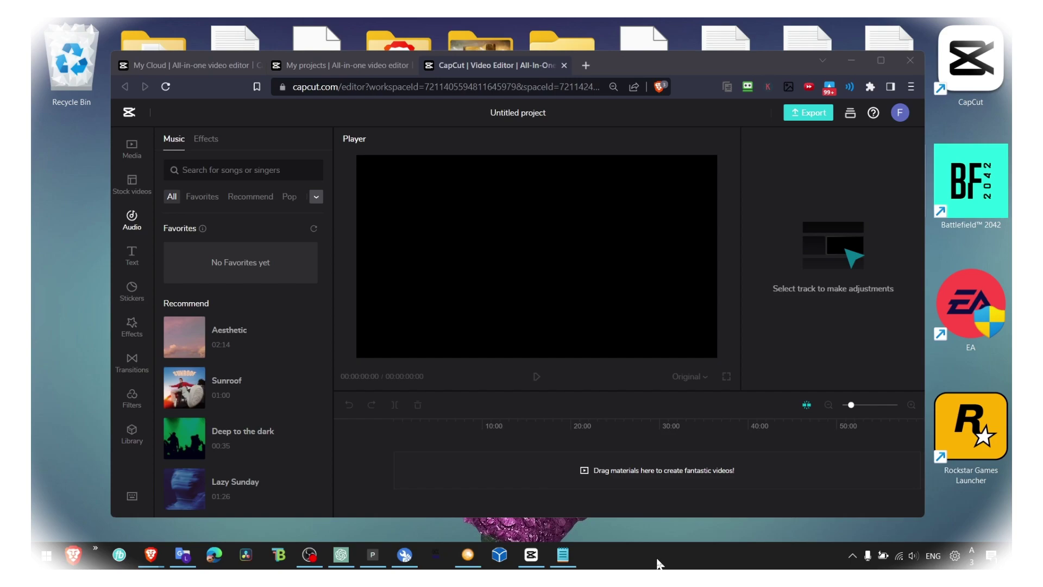